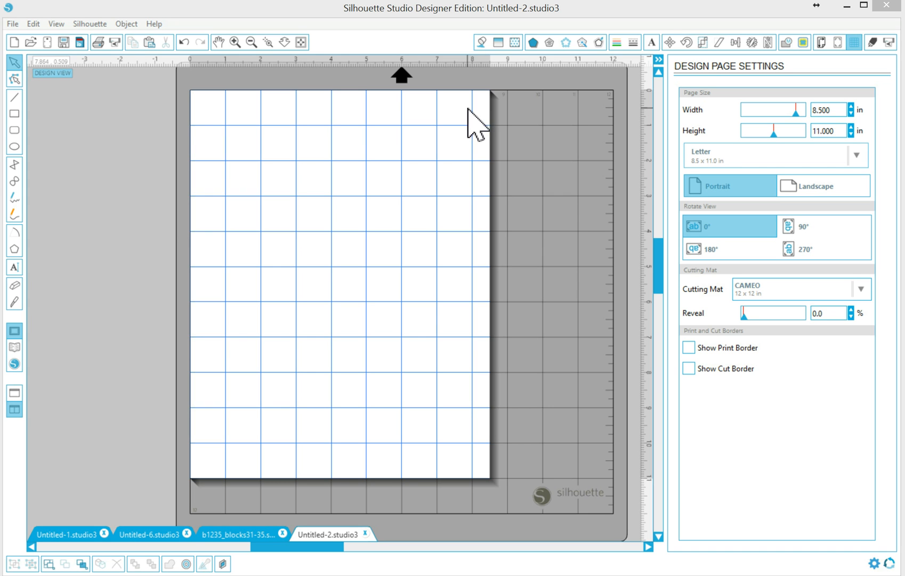
- Import page 4 (Block 4: Lorraine) of the b1235_blocks1-5 PDF as a new document
click(13, 24)
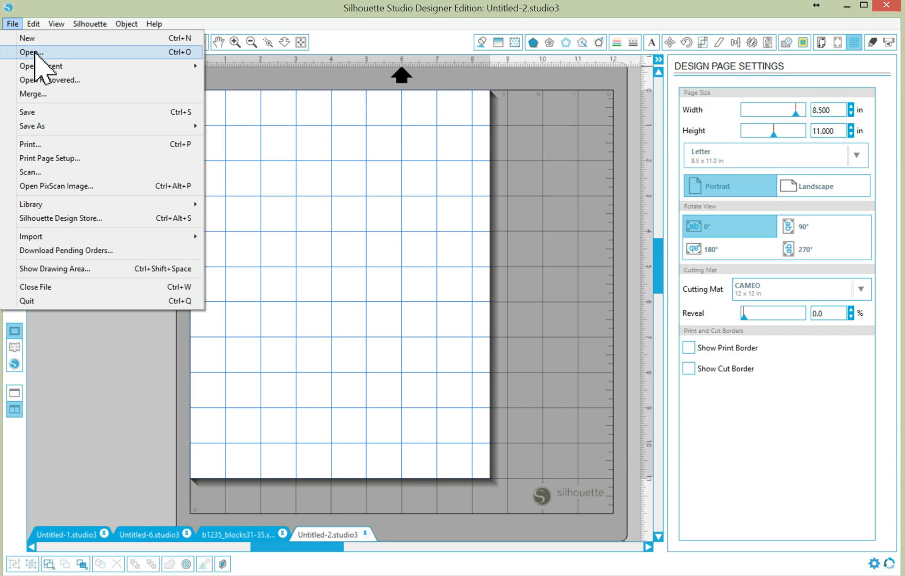
click(35, 53)
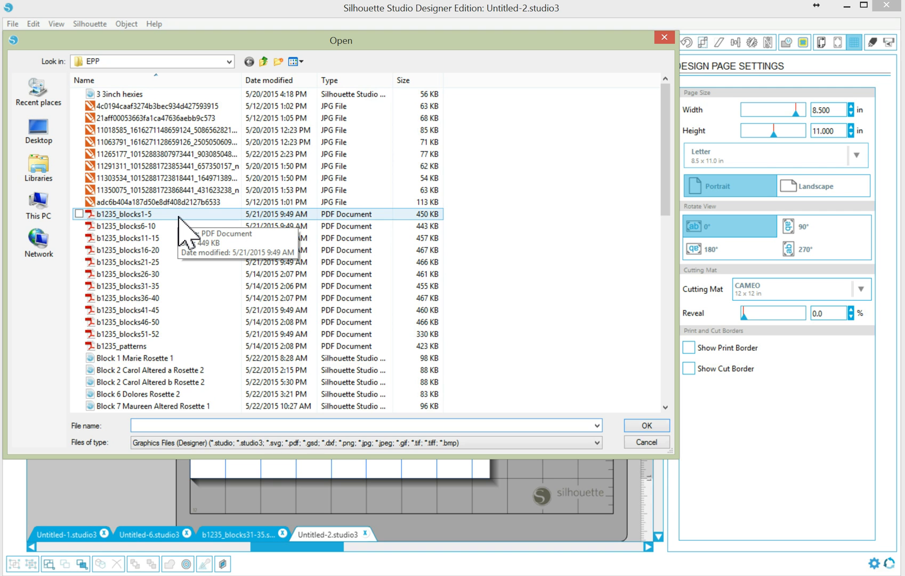
click(183, 217)
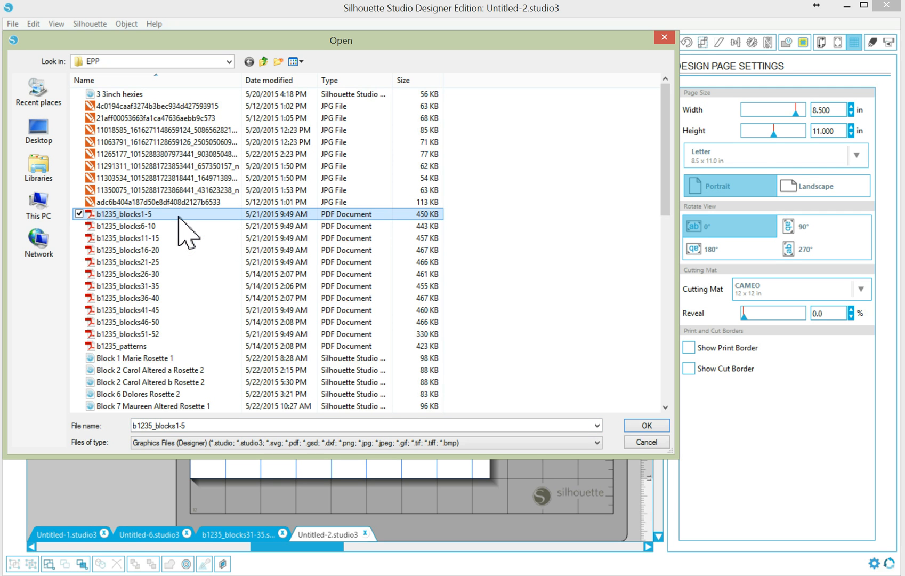
click(660, 426)
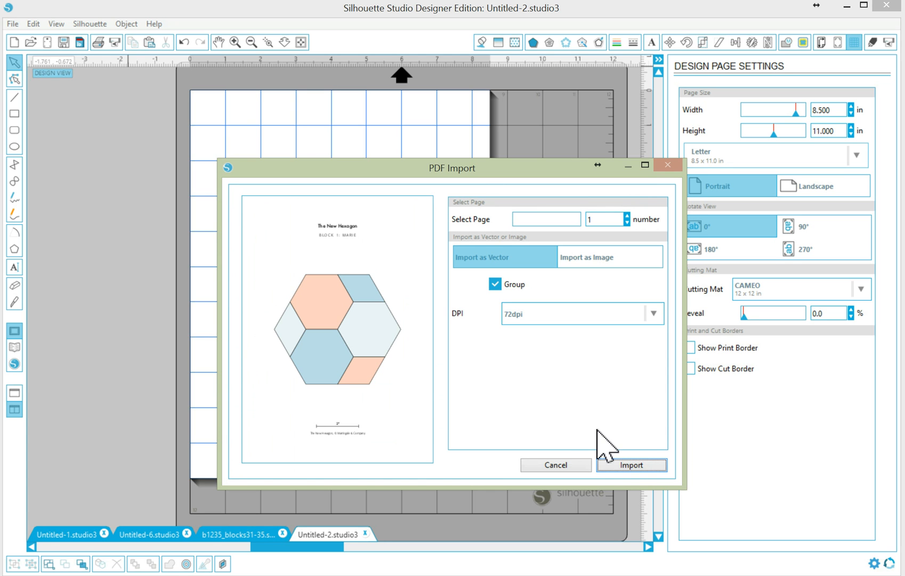
click(627, 215)
click(627, 216)
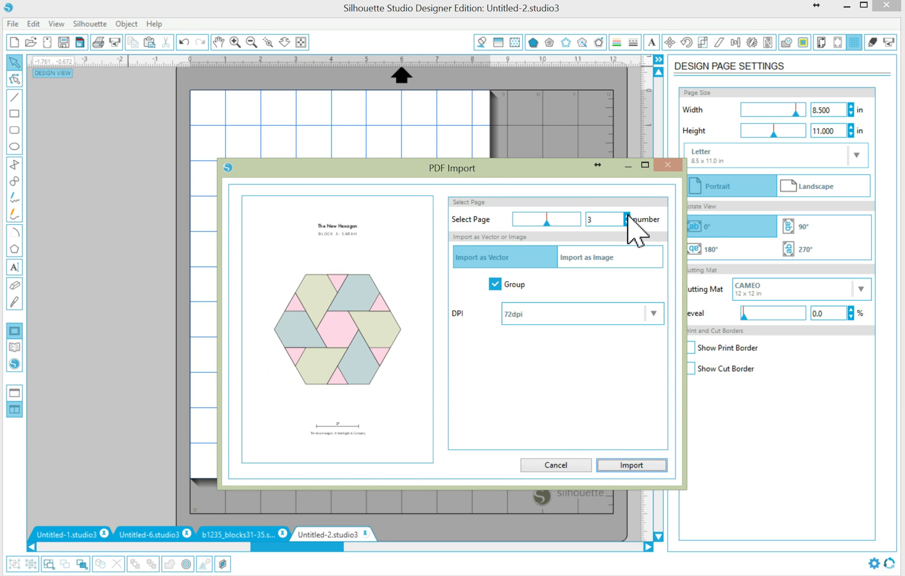
click(627, 216)
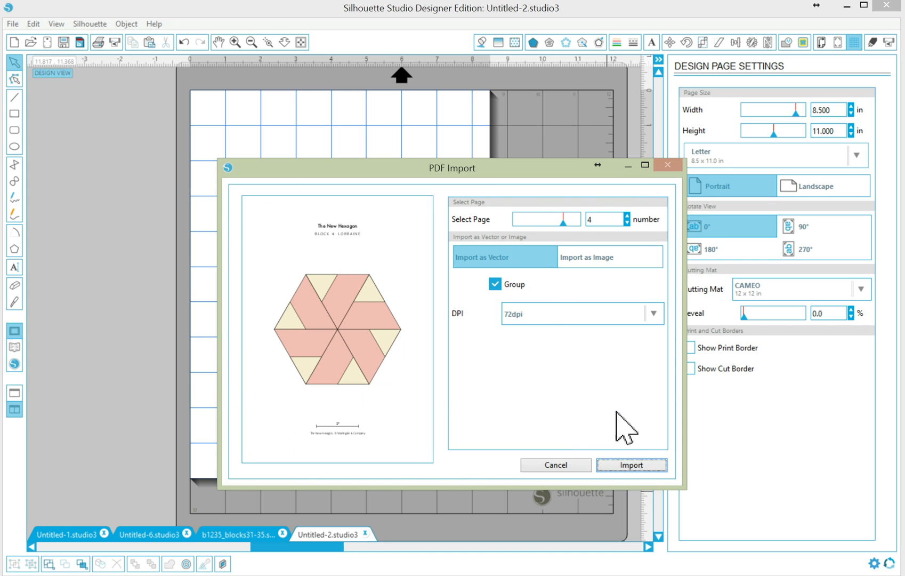
click(632, 466)
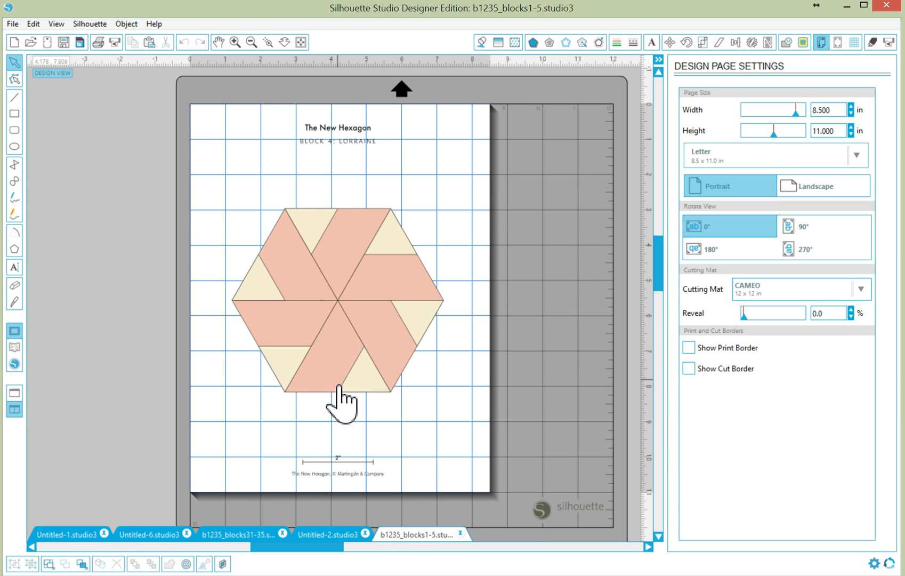
- Drag the imported Lorraine hexagon design a little higher on the page
mouse_move(343, 393)
mouse_down()
mouse_move(344, 368)
mouse_move(346, 395)
mouse_move(348, 368)
mouse_move(345, 382)
mouse_move(356, 365)
mouse_move(338, 365)
mouse_move(352, 352)
mouse_move(338, 362)
mouse_up()
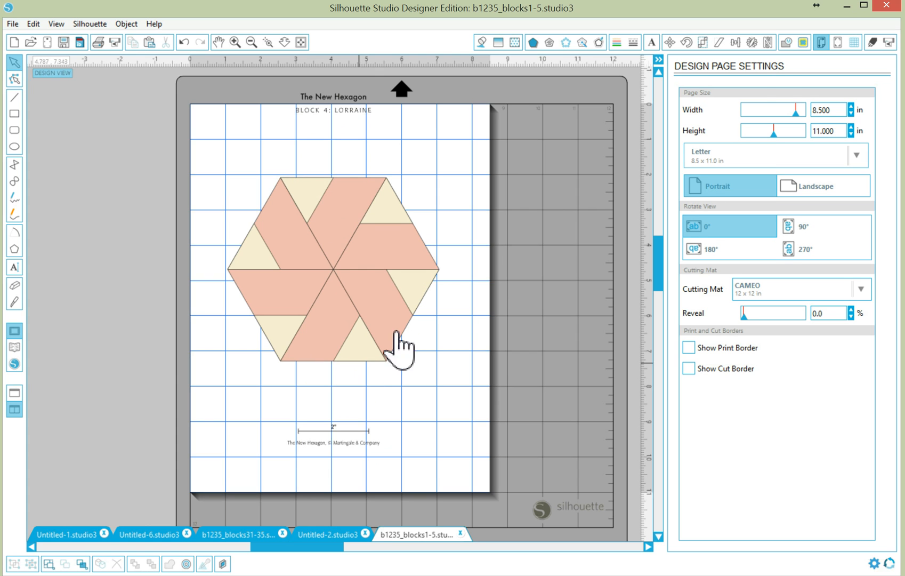
- Trace a box drawn around the Lorraine hexagon to generate red cut outlines
click(804, 44)
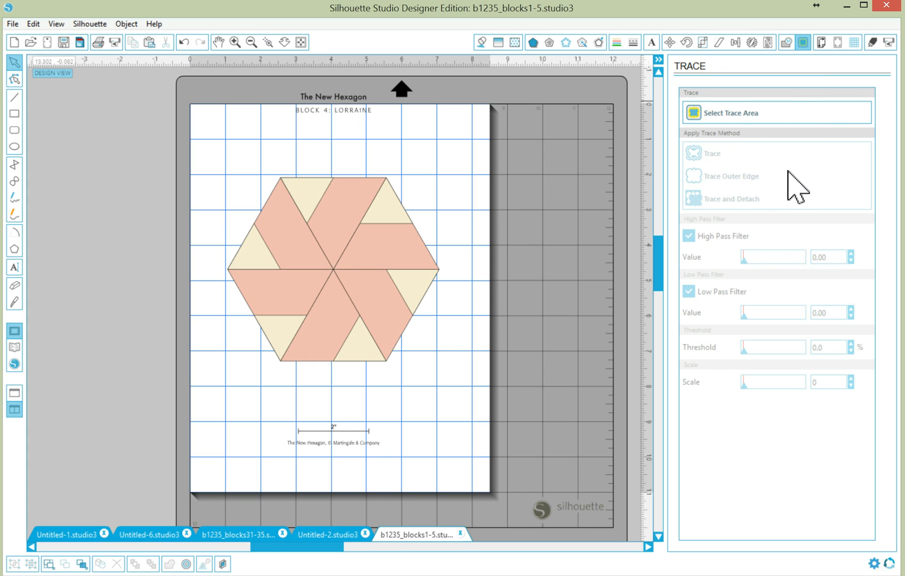
click(735, 115)
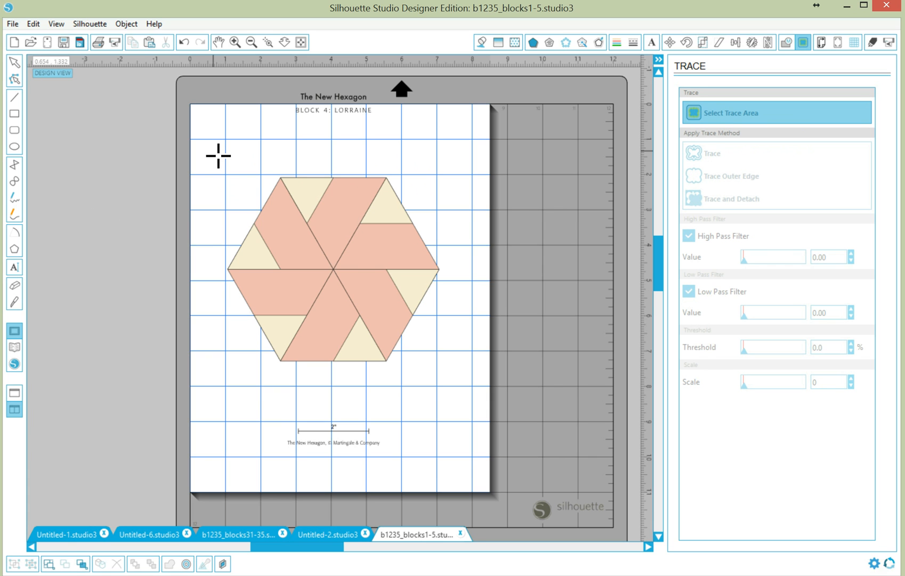
mouse_move(214, 151)
mouse_down()
mouse_move(407, 297)
mouse_move(461, 357)
mouse_move(465, 387)
mouse_up()
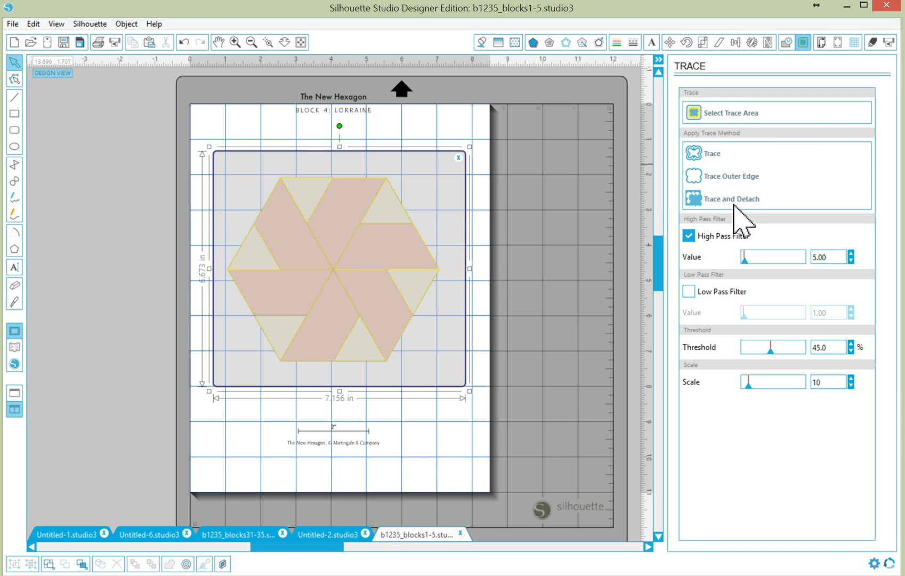
click(711, 155)
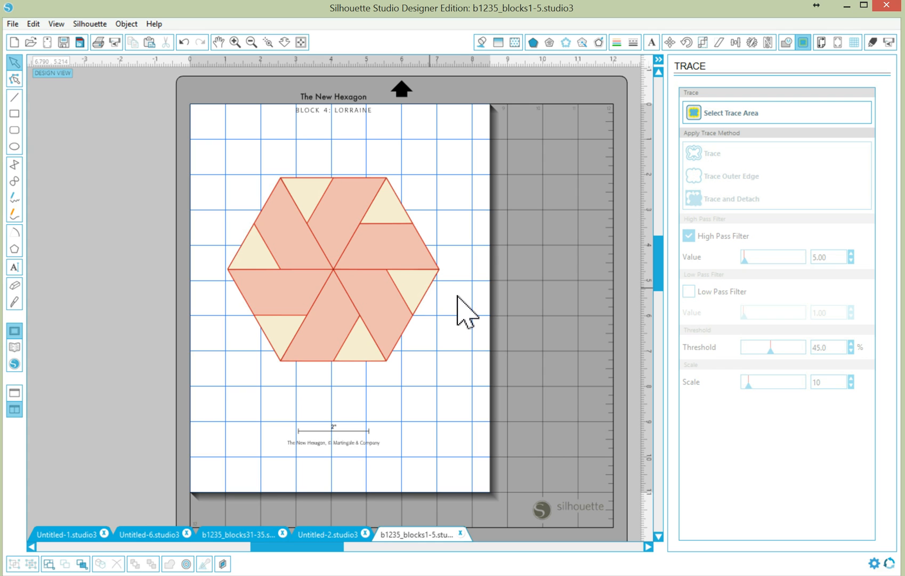
- Delete the original filled hexagon image, keeping the red traced outline centred on the page
click(430, 296)
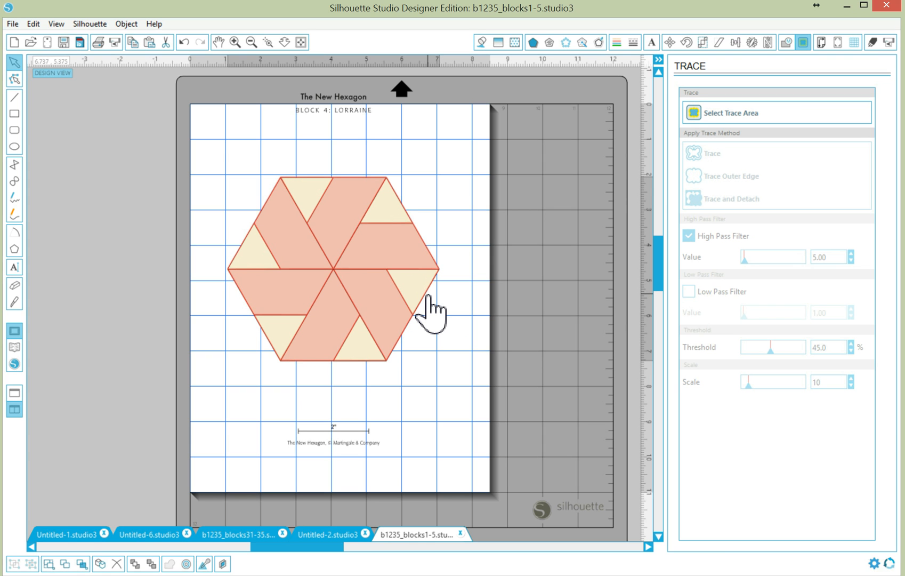
drag(430, 295, 578, 342)
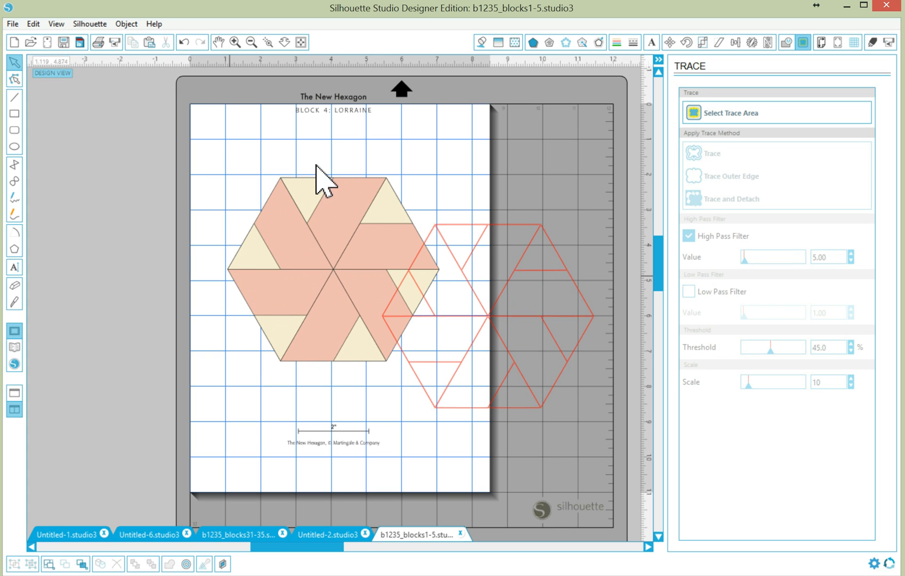
click(293, 178)
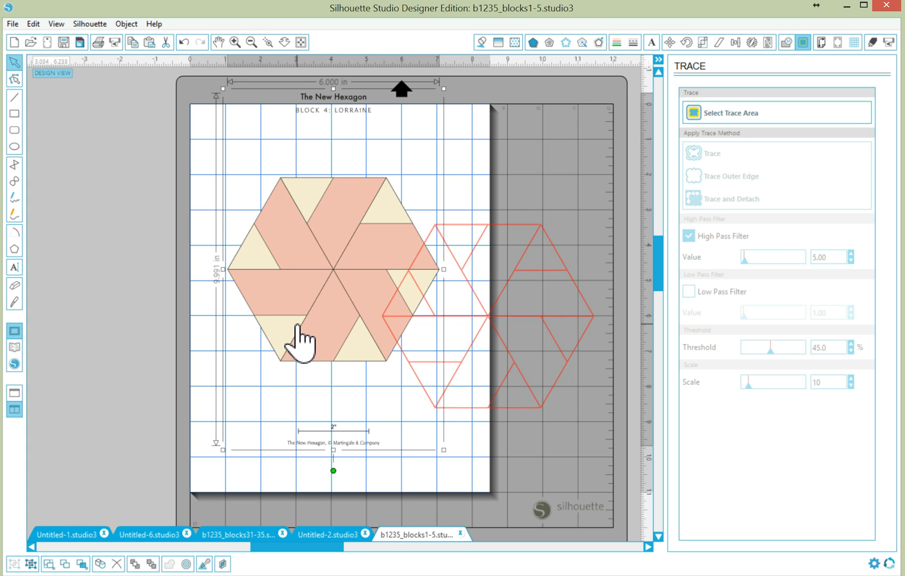
key(Delete)
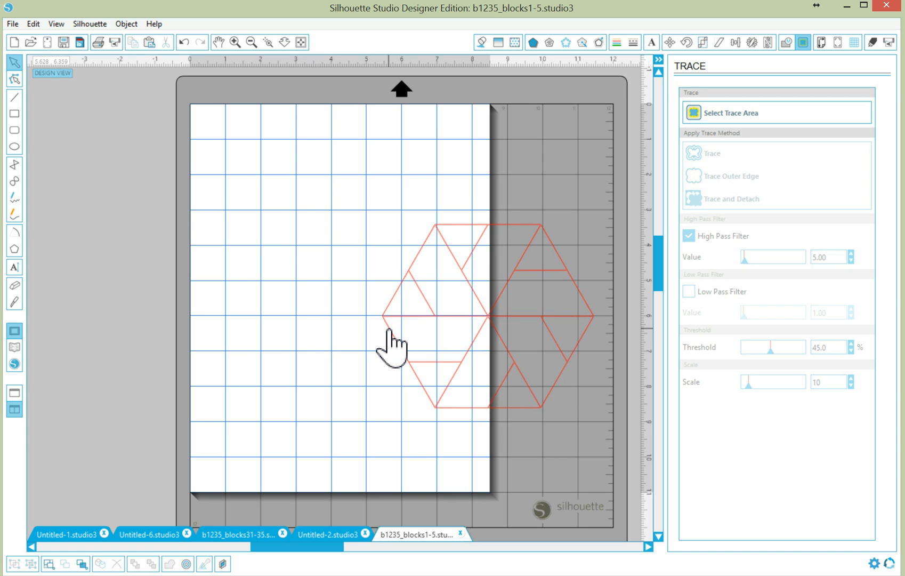
drag(392, 347, 234, 278)
click(263, 374)
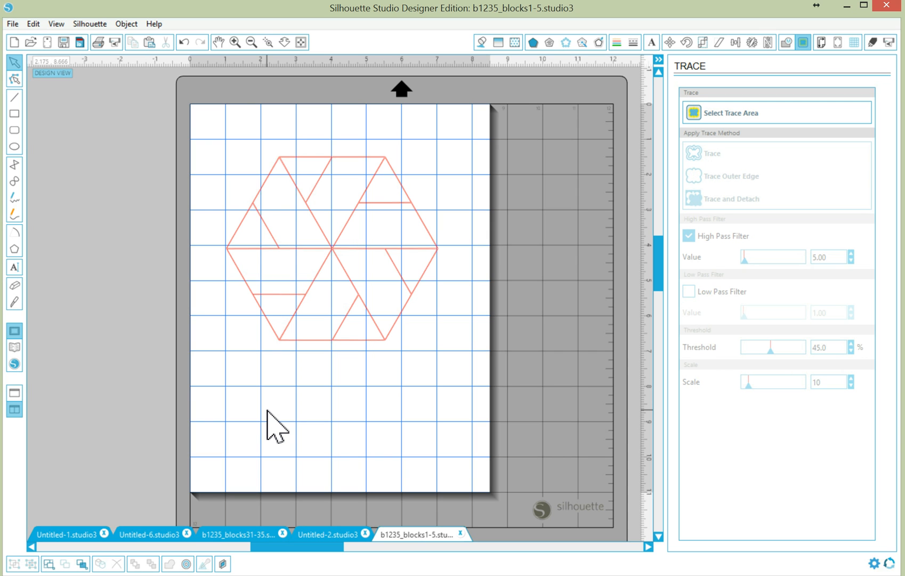
click(238, 43)
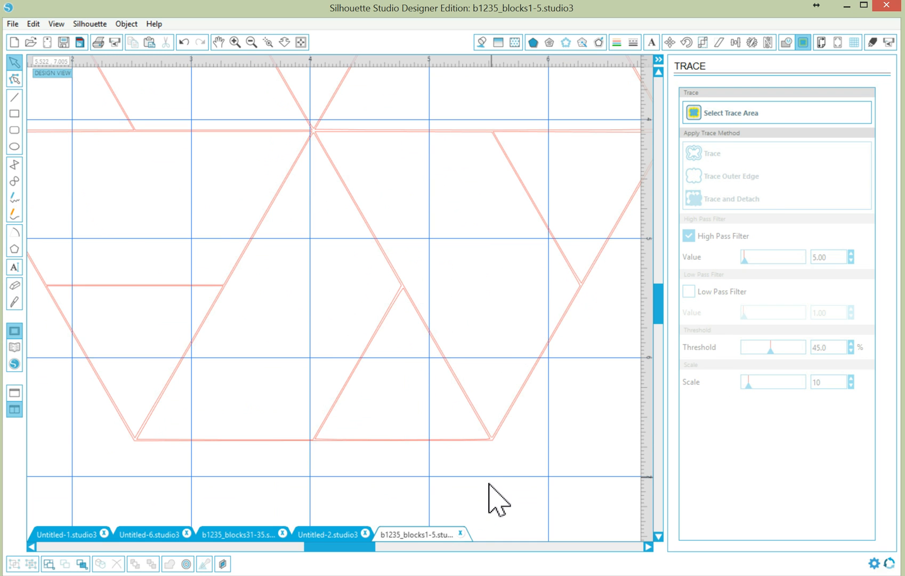
scroll(502, 493, down, 1)
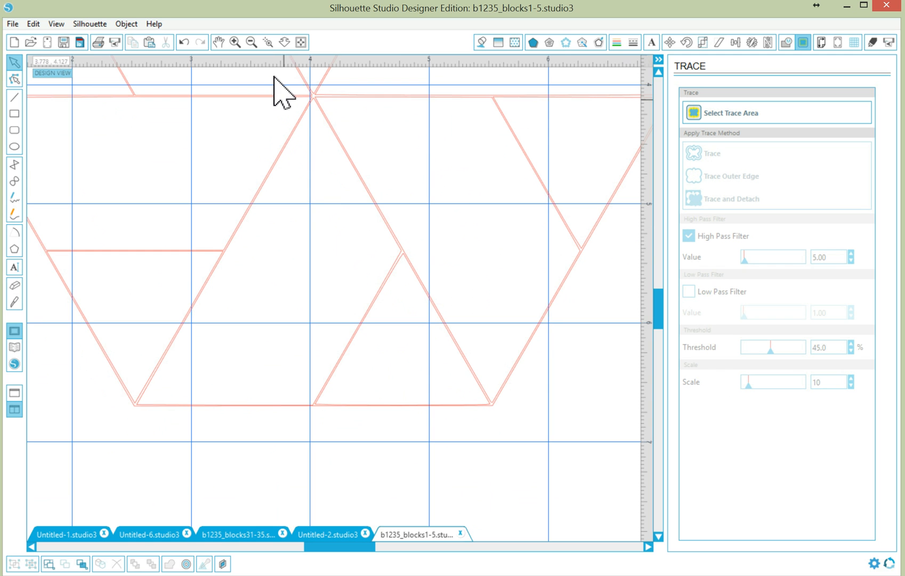
click(251, 42)
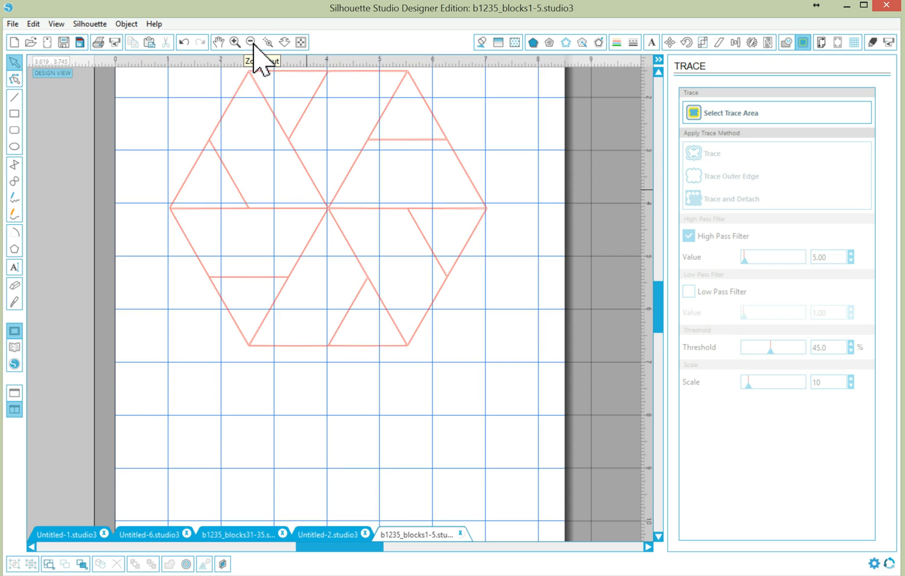
click(251, 43)
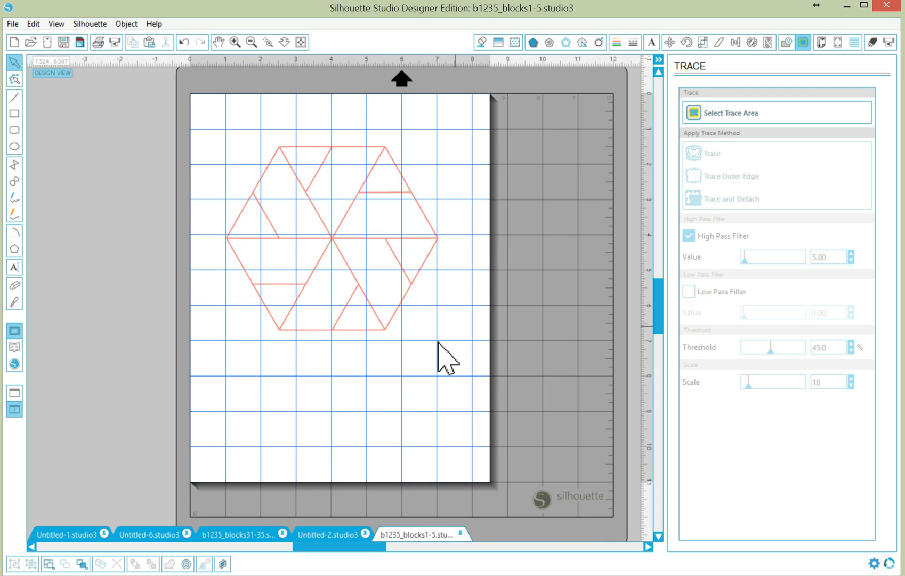
click(393, 320)
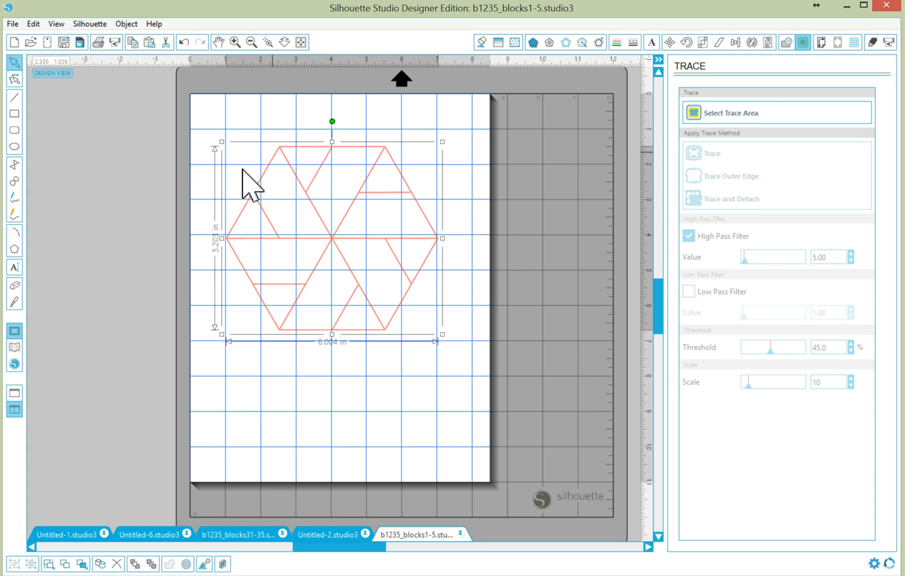
- Release the hexagon's compound path and pull a trapezoid and small triangle out below it
right_click(340, 260)
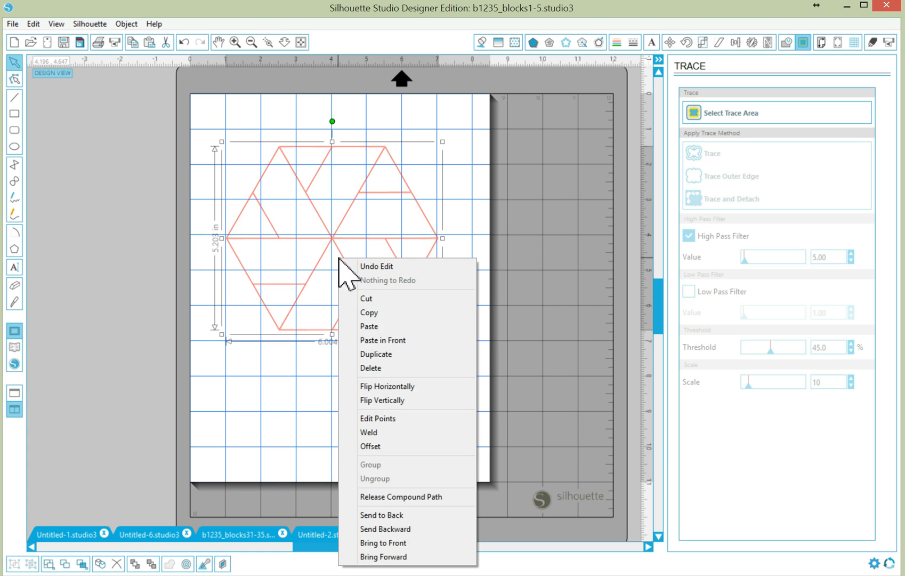
click(386, 497)
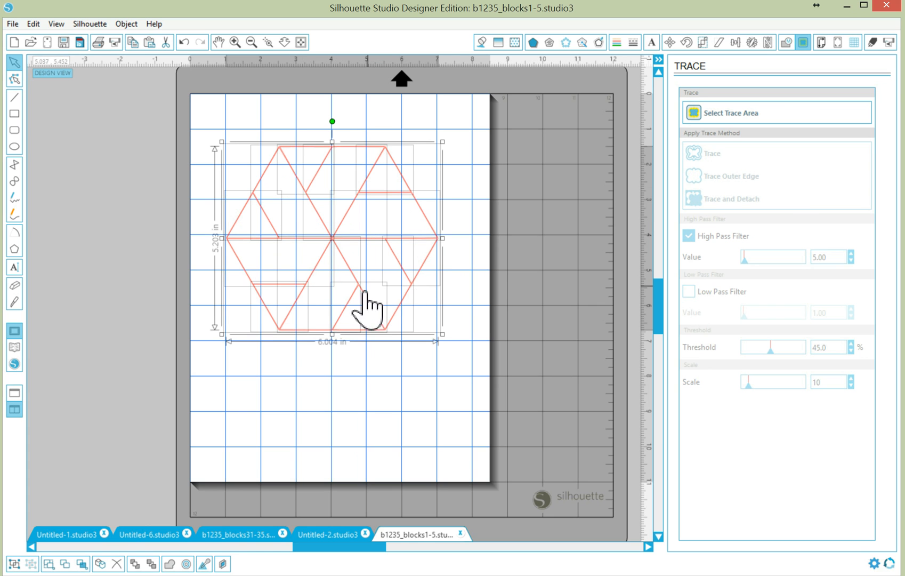
click(317, 395)
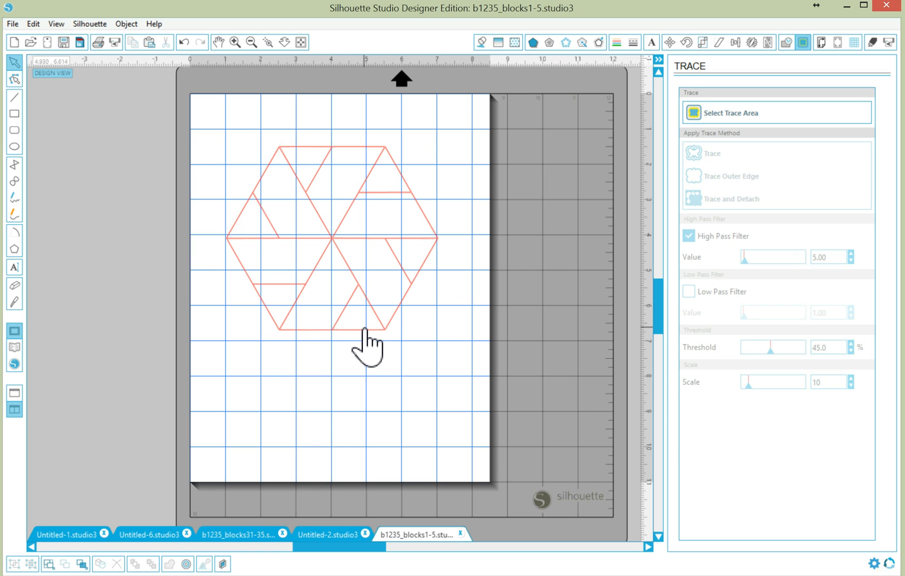
drag(365, 328, 426, 416)
drag(334, 326, 261, 429)
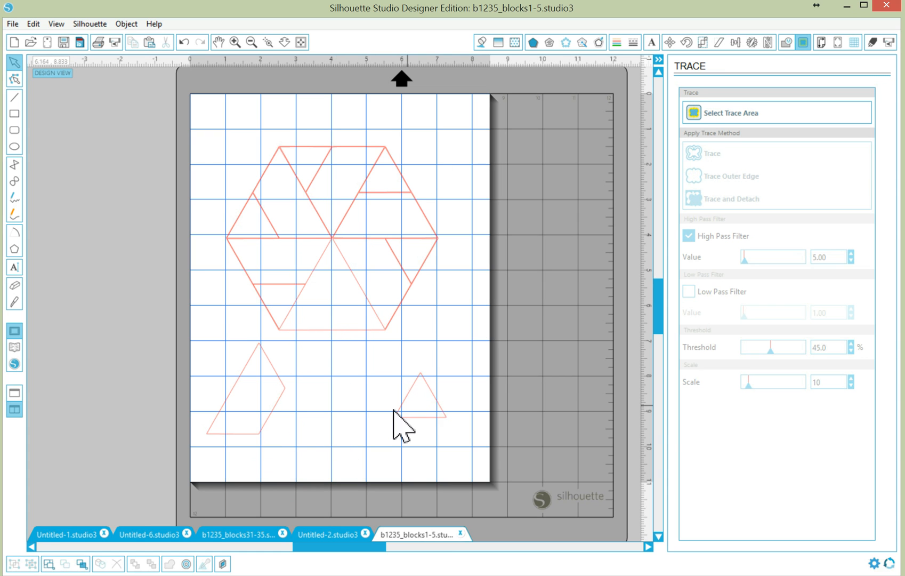
drag(404, 418, 313, 434)
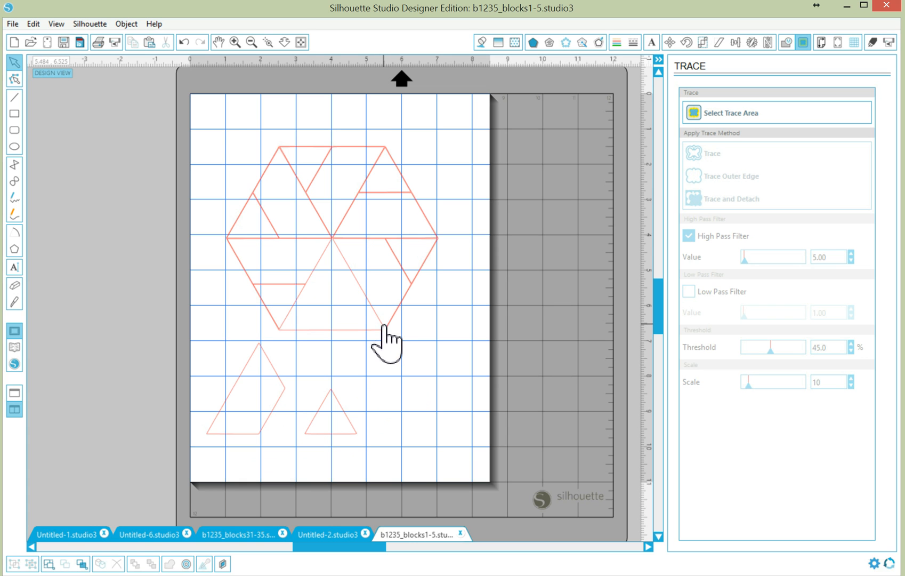
- Rejoin the remaining hexagon pieces into one compound path
drag(208, 128, 448, 303)
right_click(315, 254)
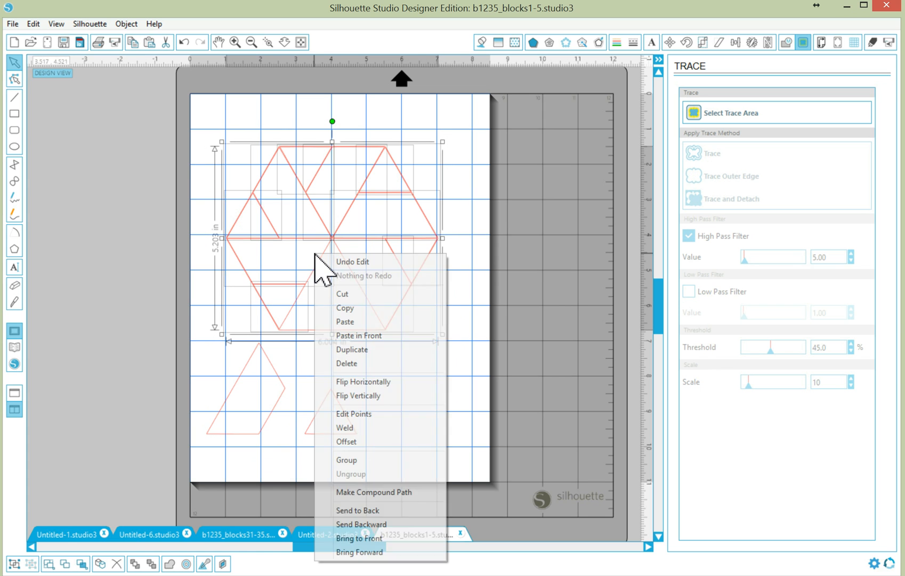
click(360, 494)
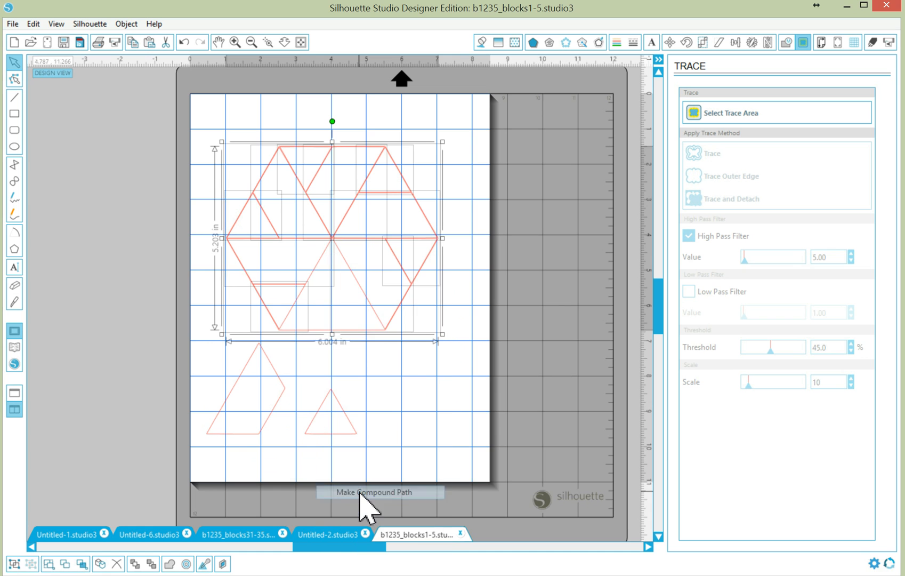
click(412, 363)
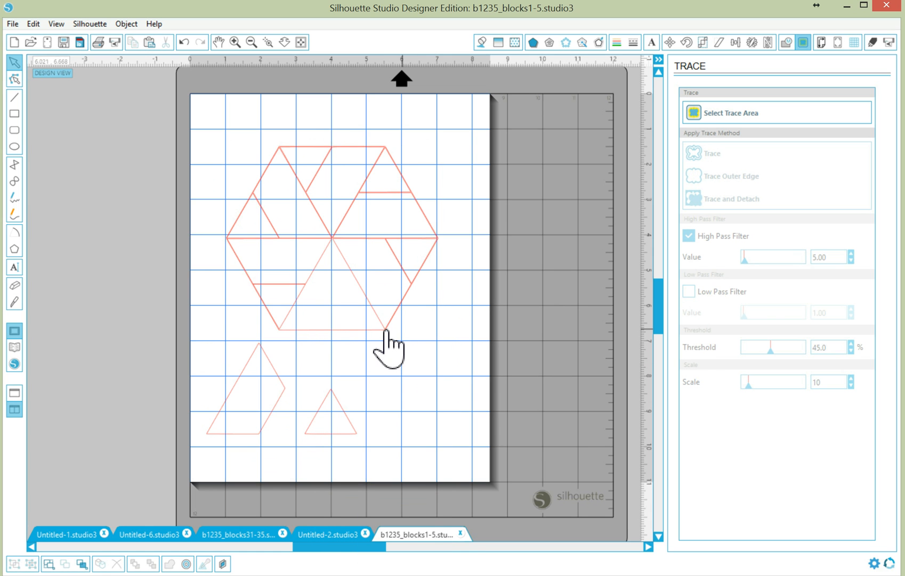
- Delete the rejoined hexagon from the page
drag(377, 336, 389, 315)
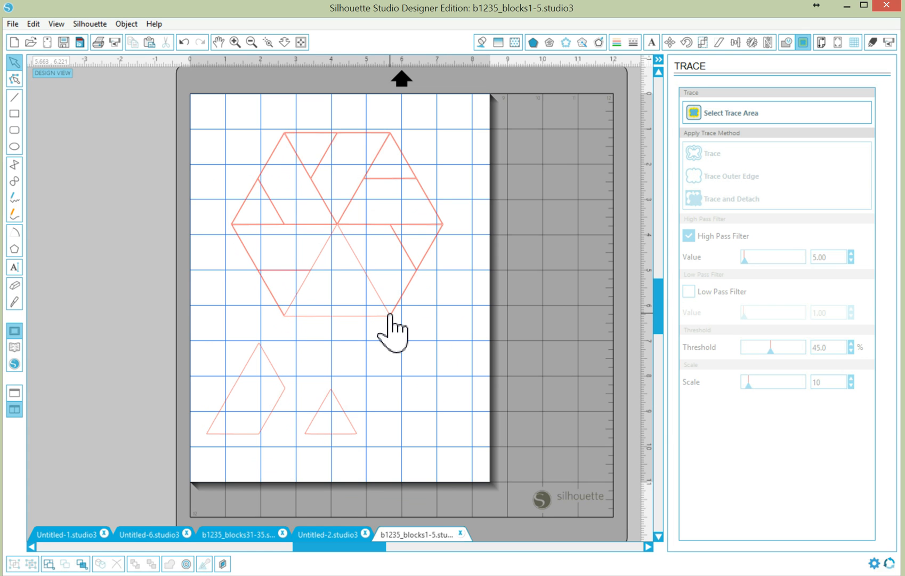
click(389, 314)
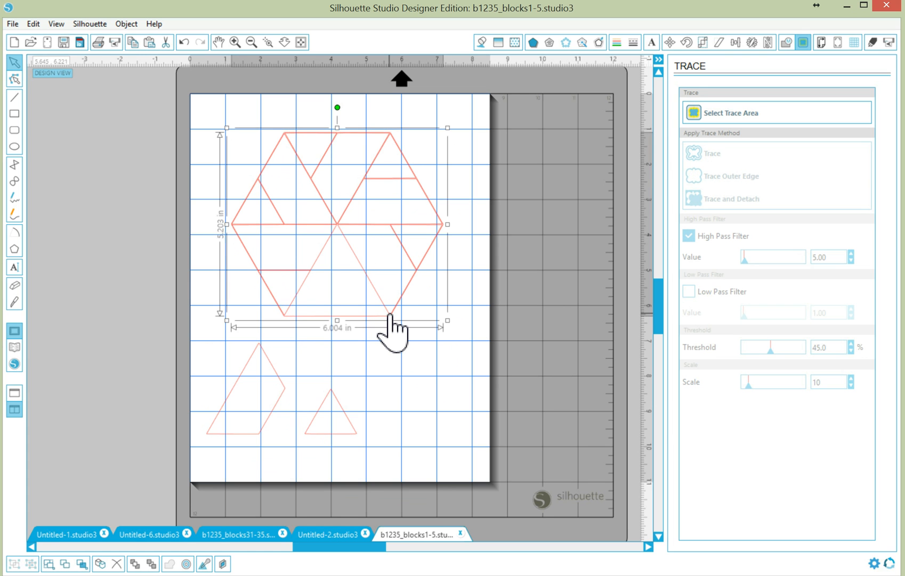
key(Delete)
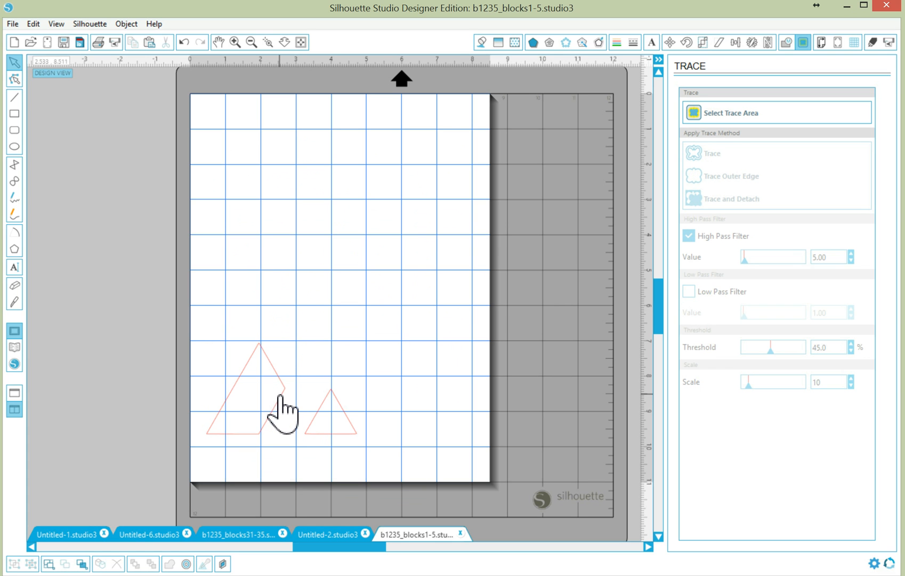
- Place the trapezoid at the page's top-left with the triangle just beneath it
drag(298, 346, 275, 160)
click(299, 443)
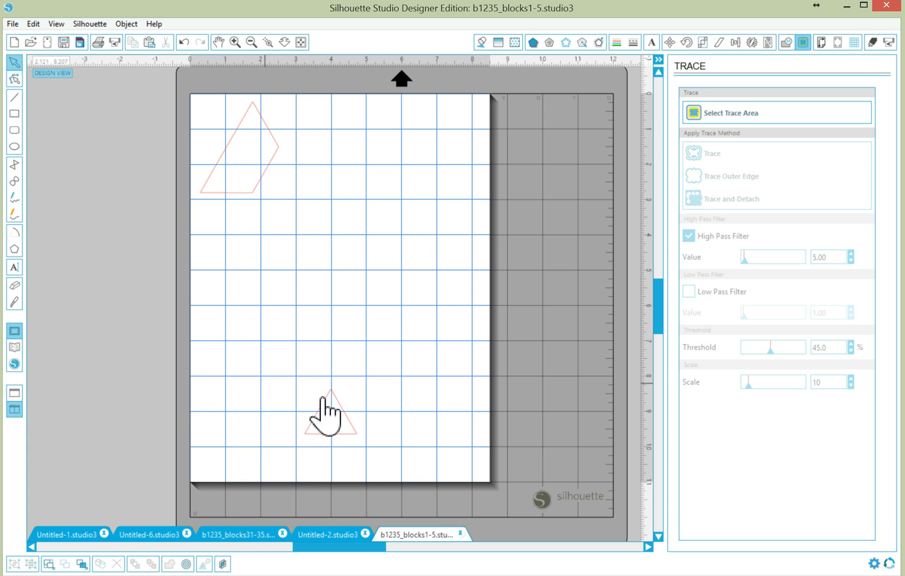
drag(330, 394, 232, 231)
click(252, 295)
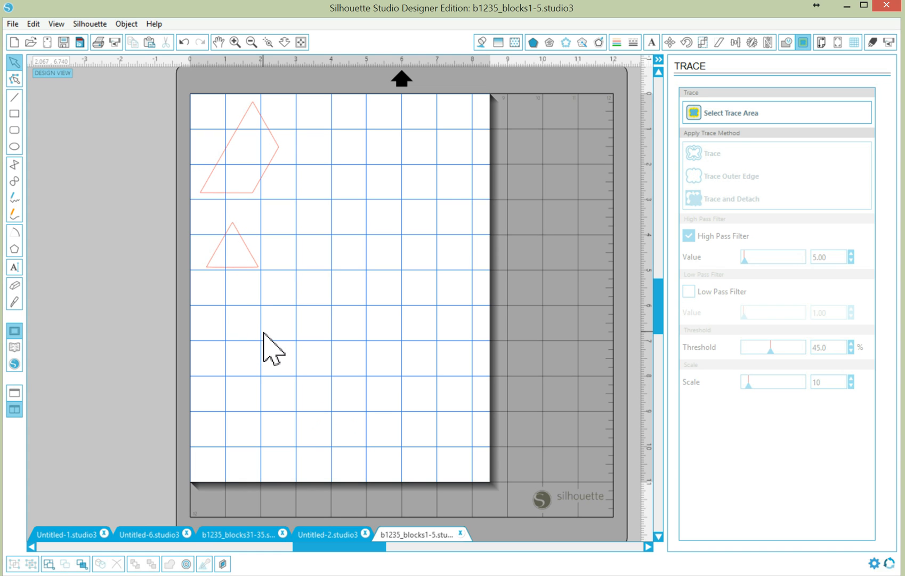
click(253, 192)
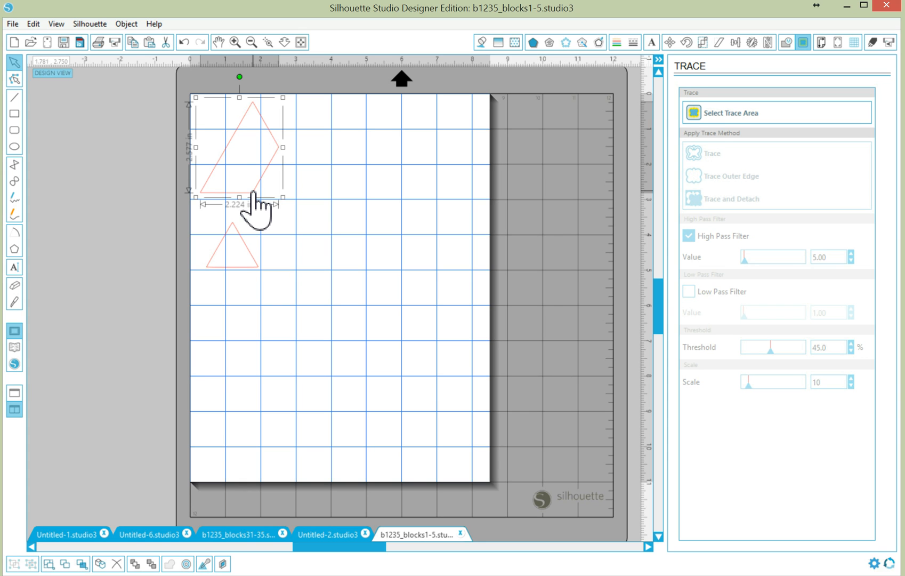
- Add a 0.02 in Corner offset outline around the trapezoid
click(599, 42)
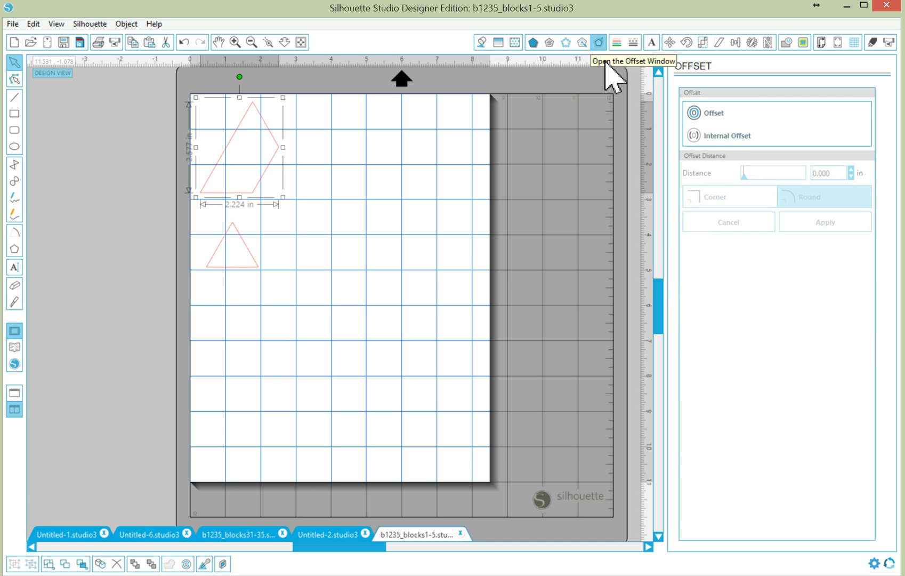
click(715, 114)
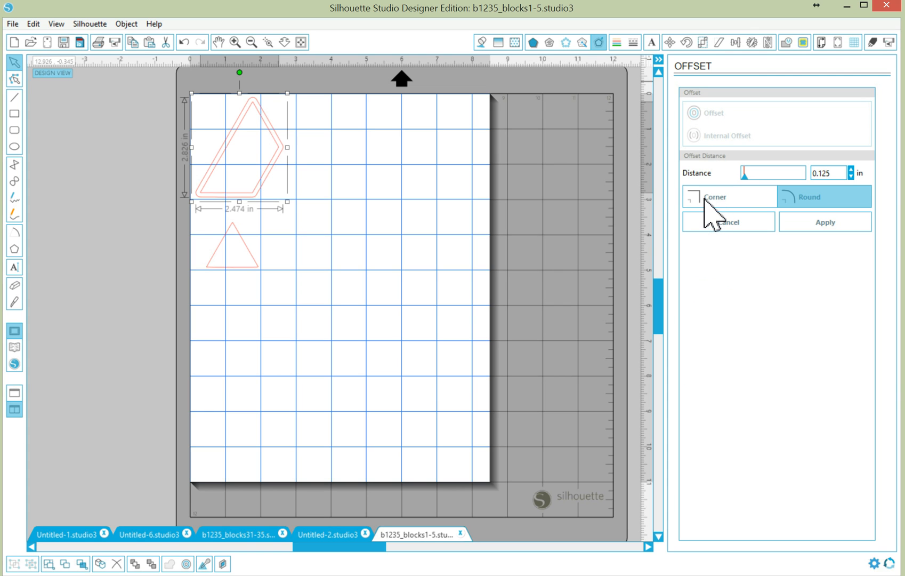
click(706, 200)
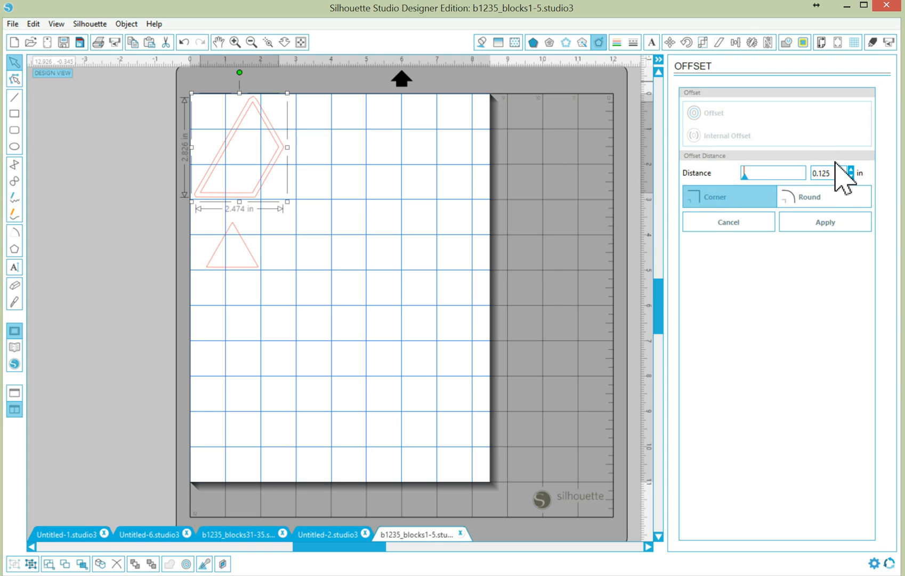
drag(845, 176, 800, 174)
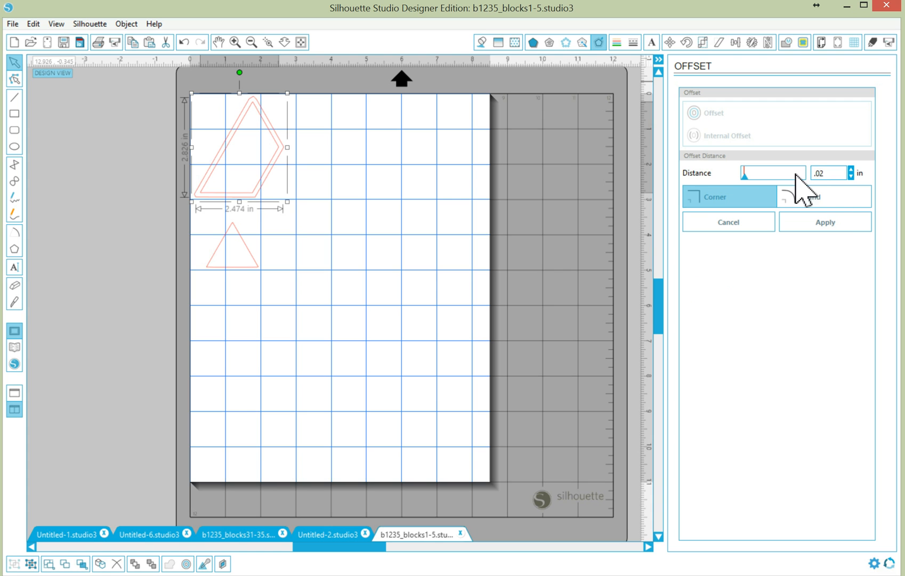
click(834, 218)
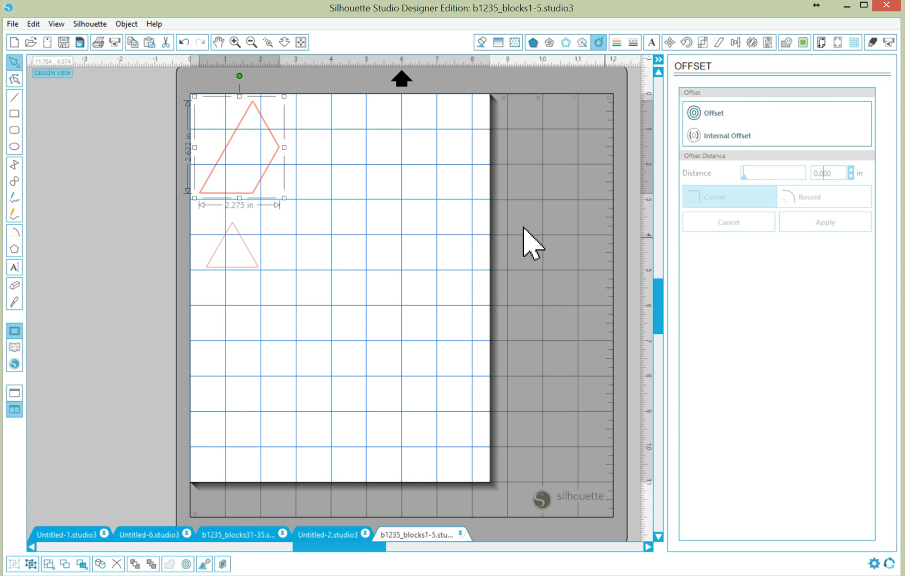
click(319, 186)
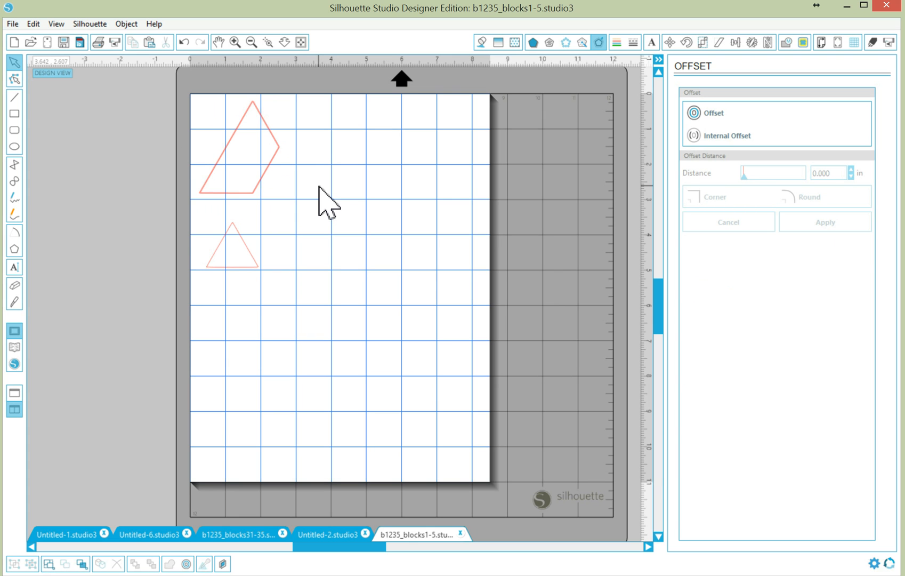
- Delete the 2.224 in original trapezoid and raise the small triangle under the offset trapezoid
click(235, 42)
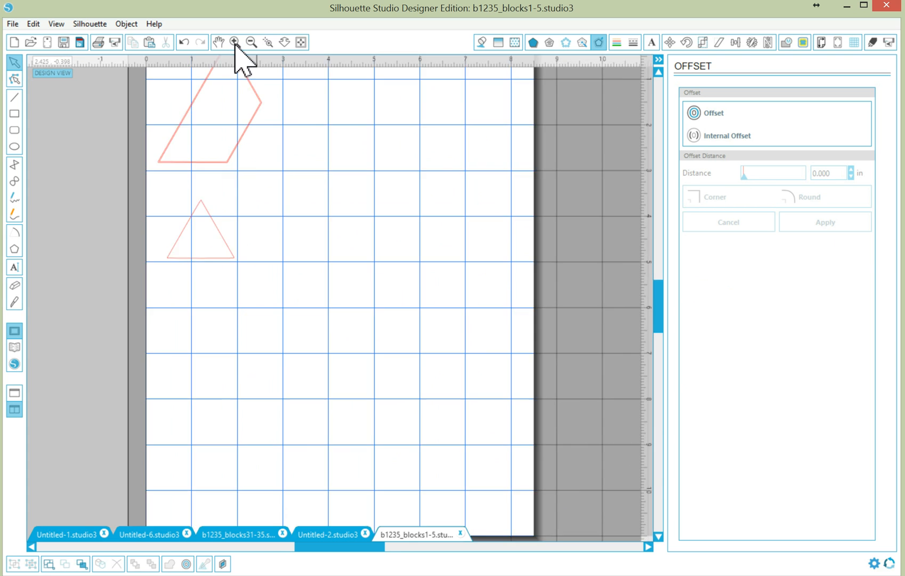
drag(660, 280, 658, 245)
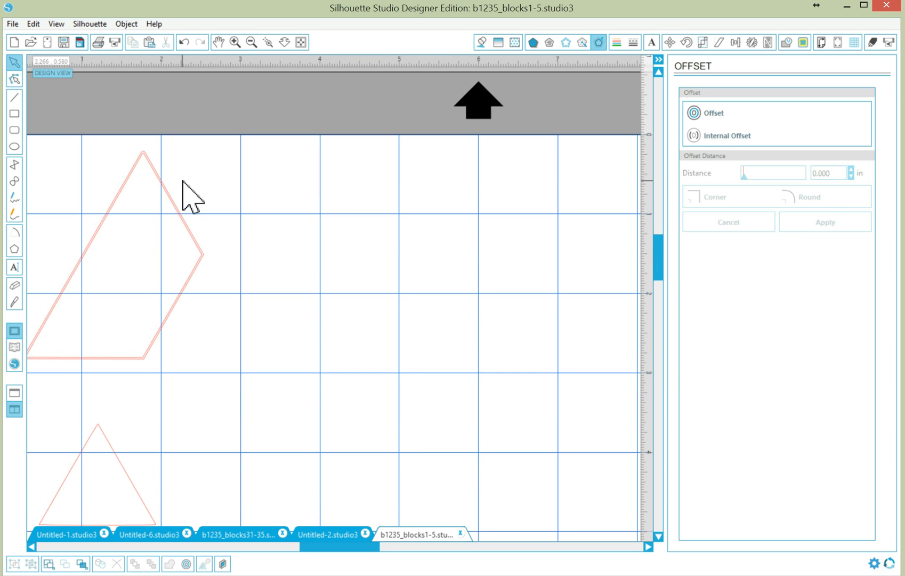
scroll(182, 192, left, 1)
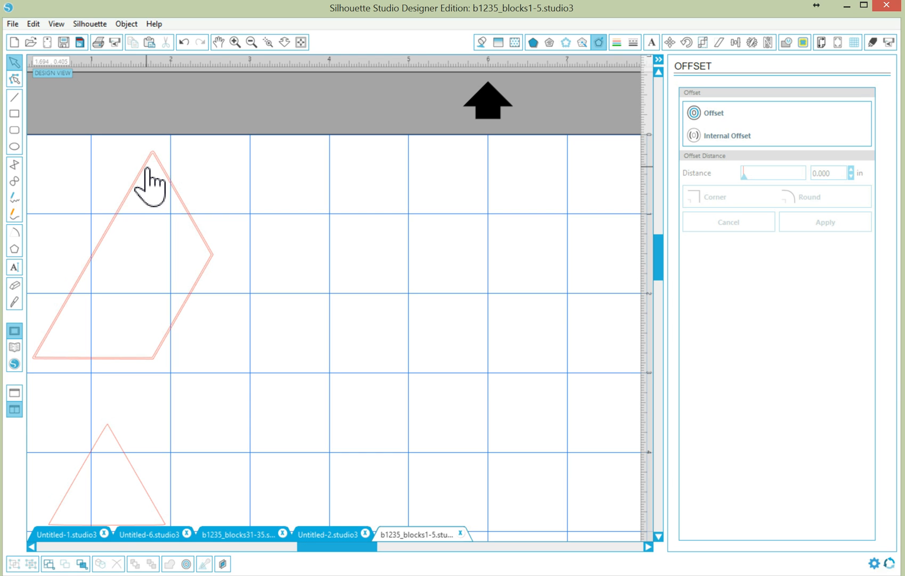
drag(147, 167, 410, 214)
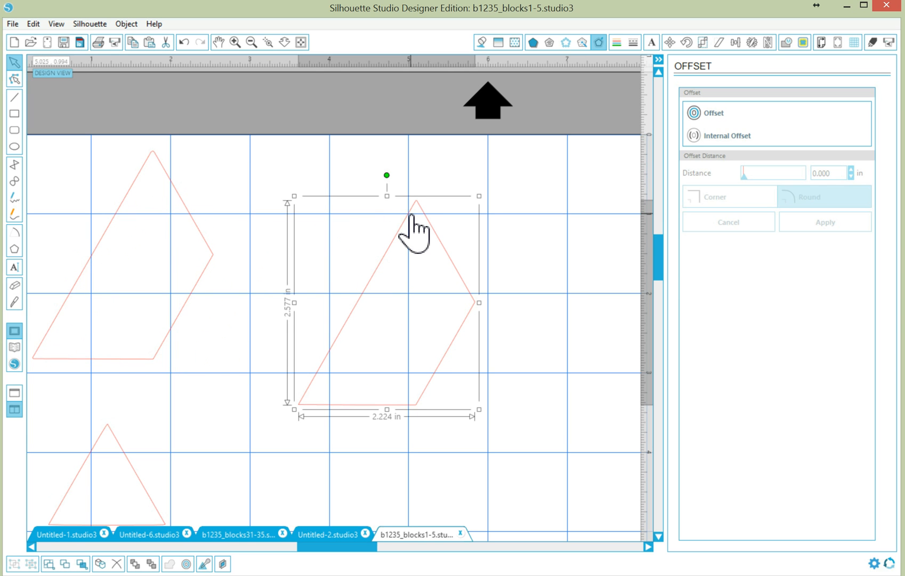
key(Delete)
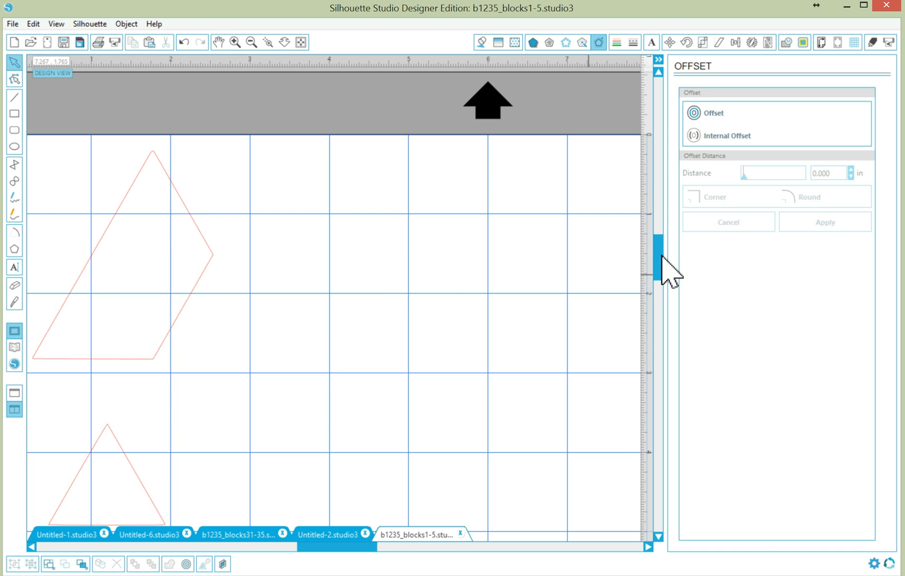
scroll(663, 269, down, 2)
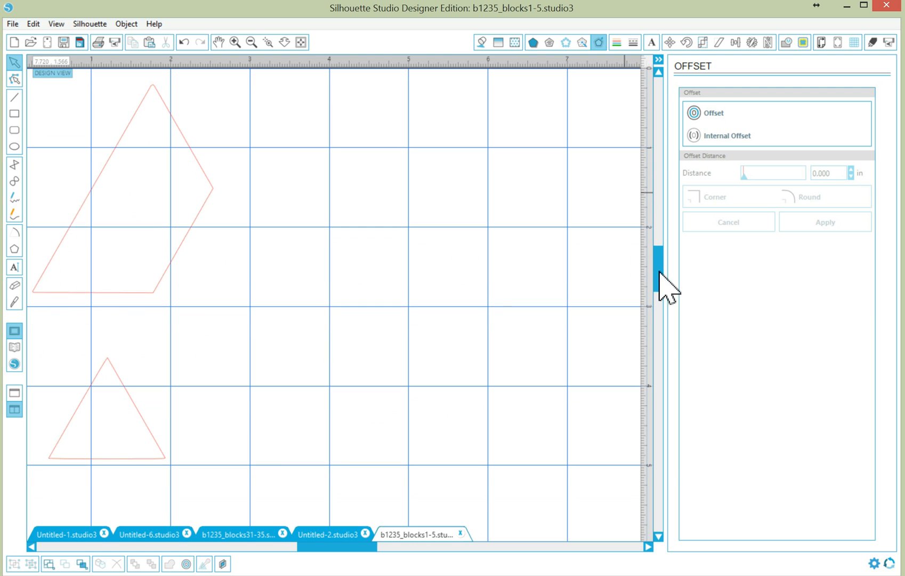
drag(109, 364, 100, 336)
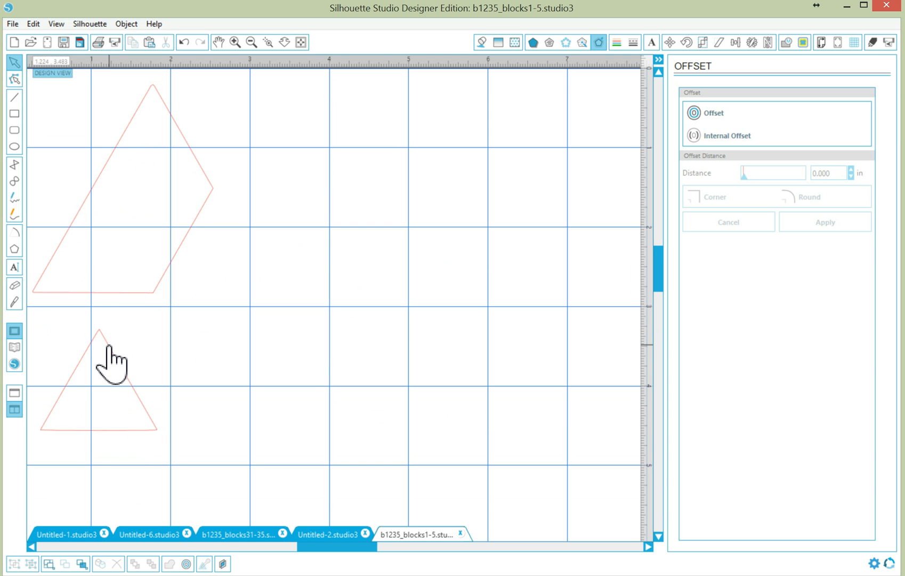
- Add a 0.02 in Corner offset to the small triangle and drag one outline right
click(108, 347)
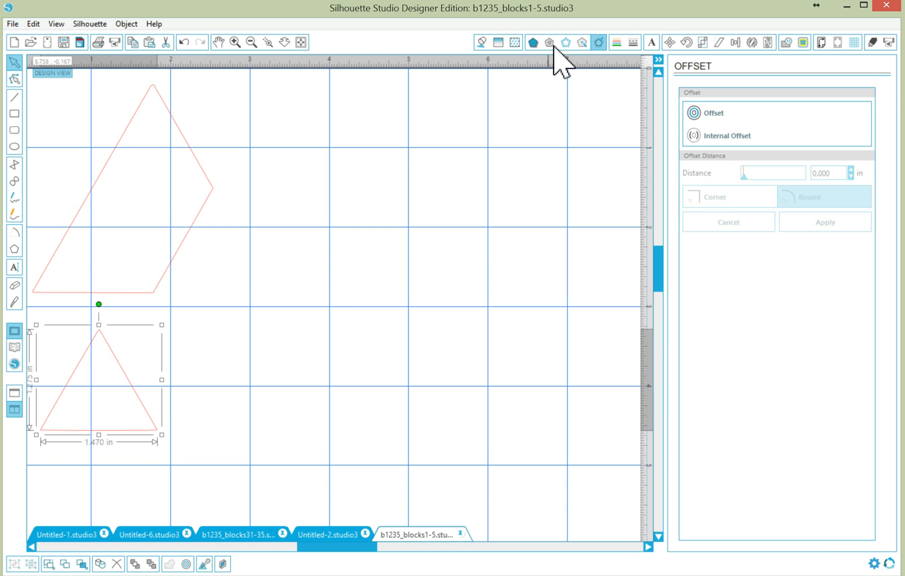
click(722, 114)
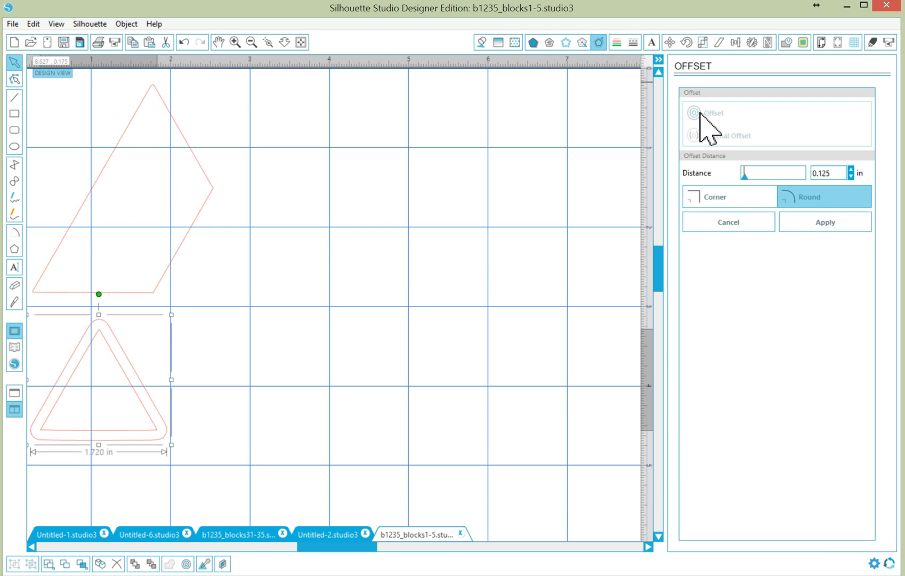
click(723, 199)
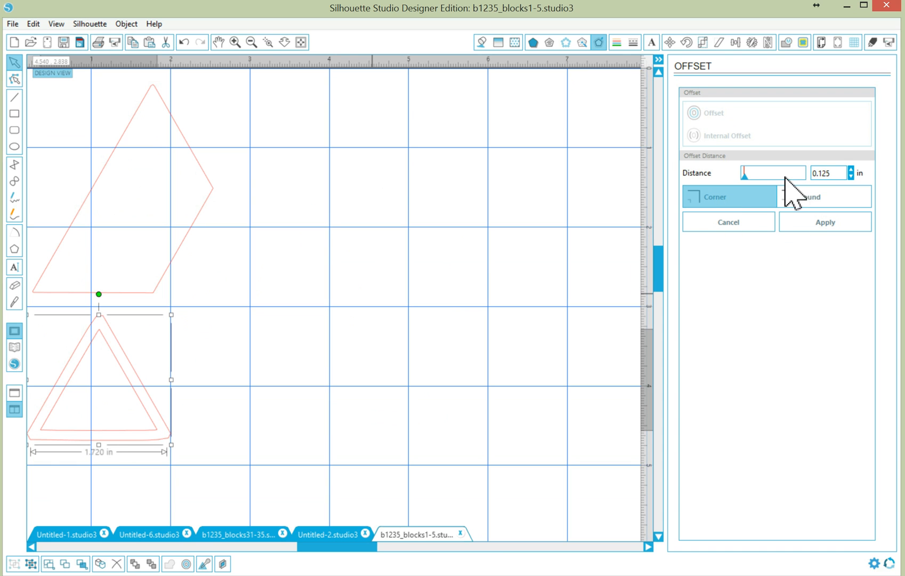
drag(840, 175, 783, 177)
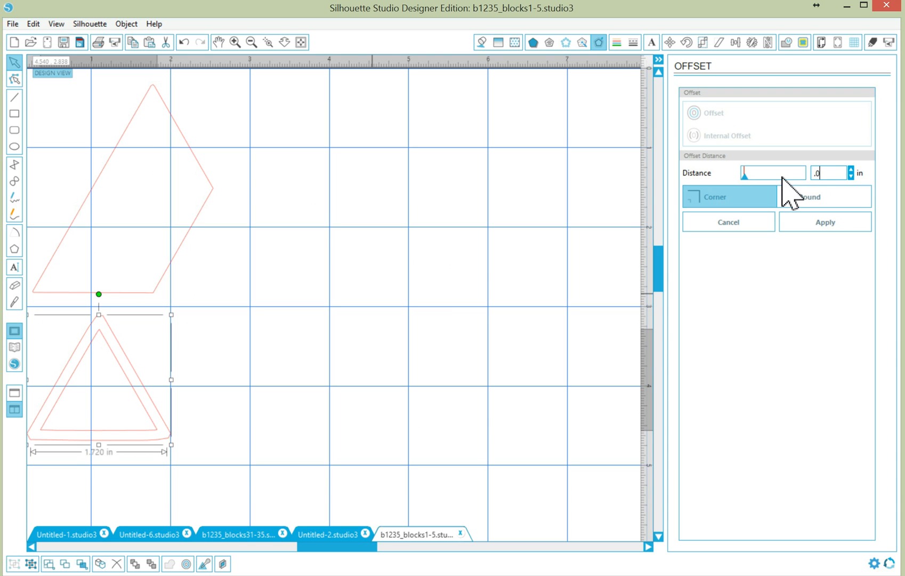
text(.02)
click(834, 220)
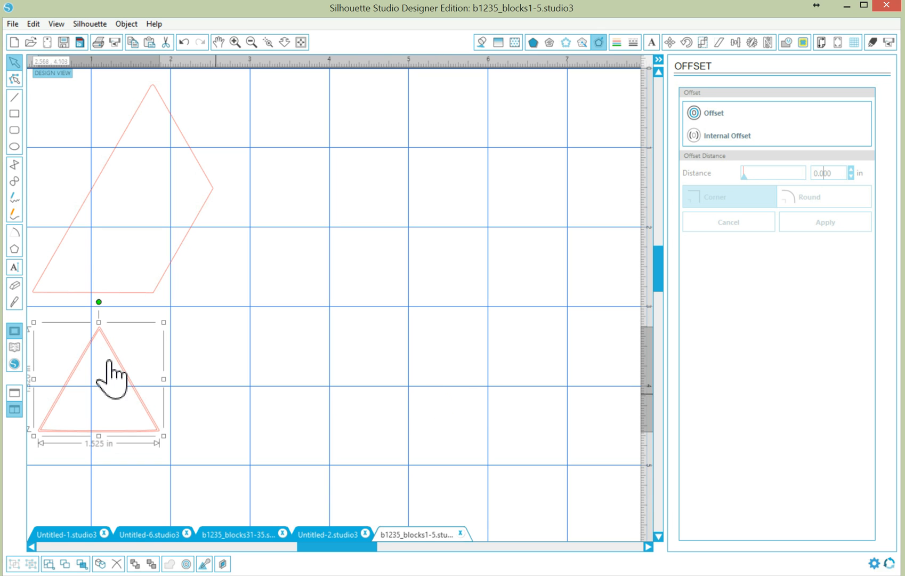
click(231, 386)
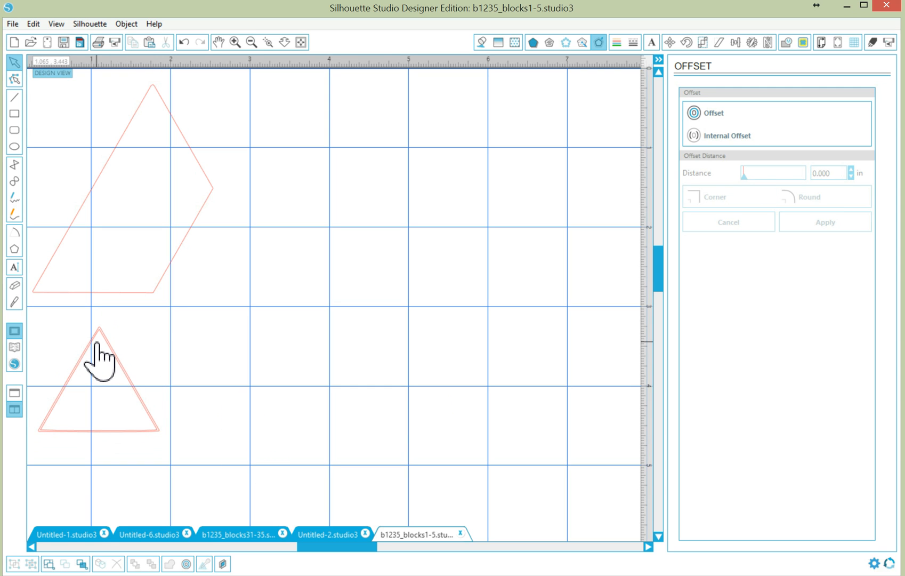
drag(97, 344, 255, 376)
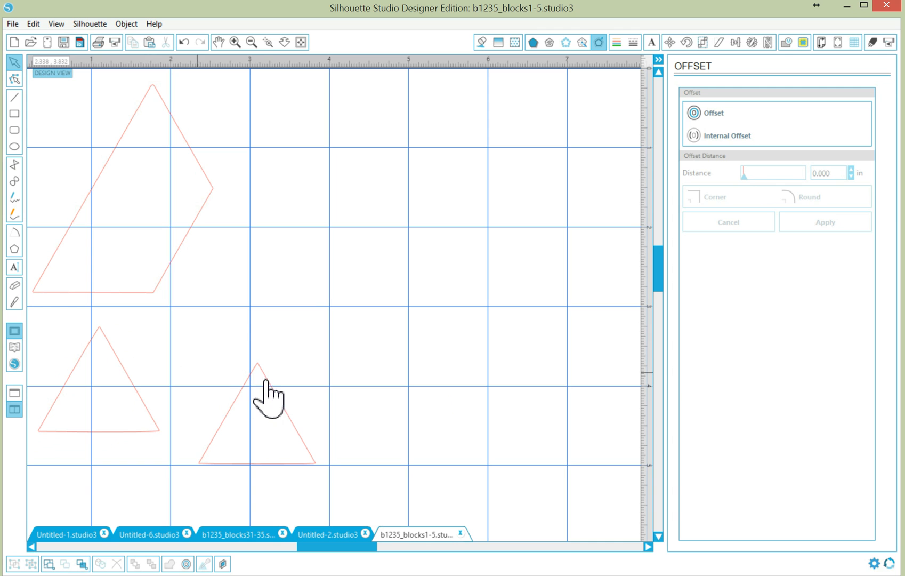
- Undo the move, delete the inner 1.470 in triangle, and zoom out to the whole mat
click(185, 42)
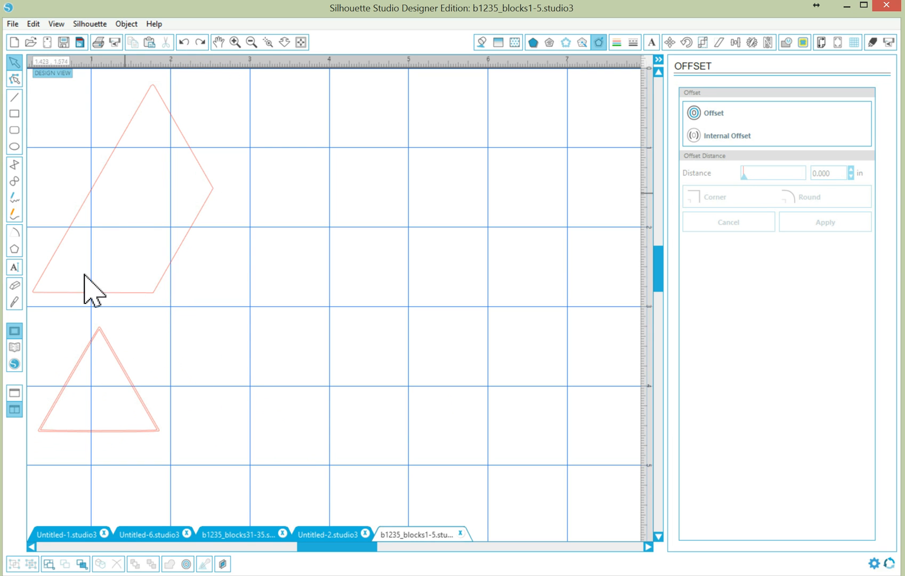
drag(95, 347, 312, 320)
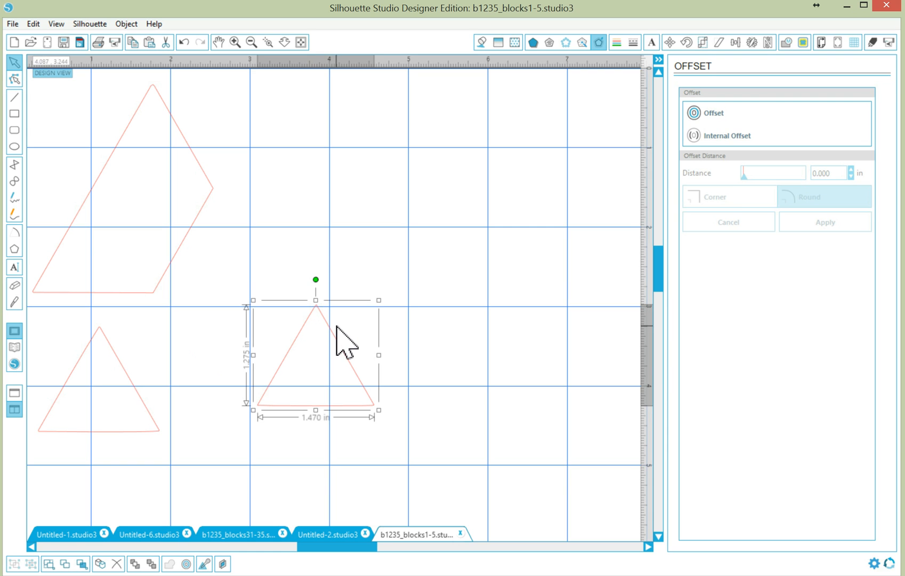
key(Delete)
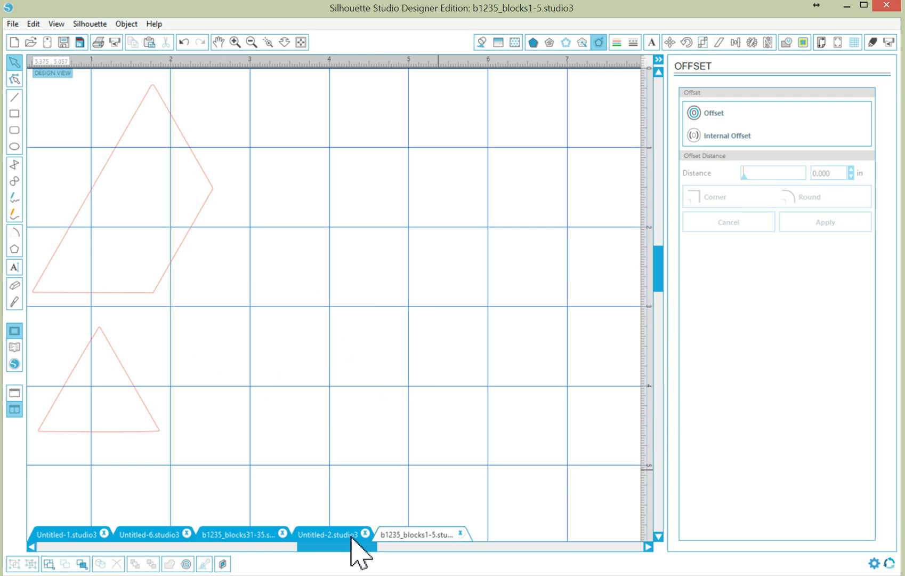
drag(319, 546, 296, 544)
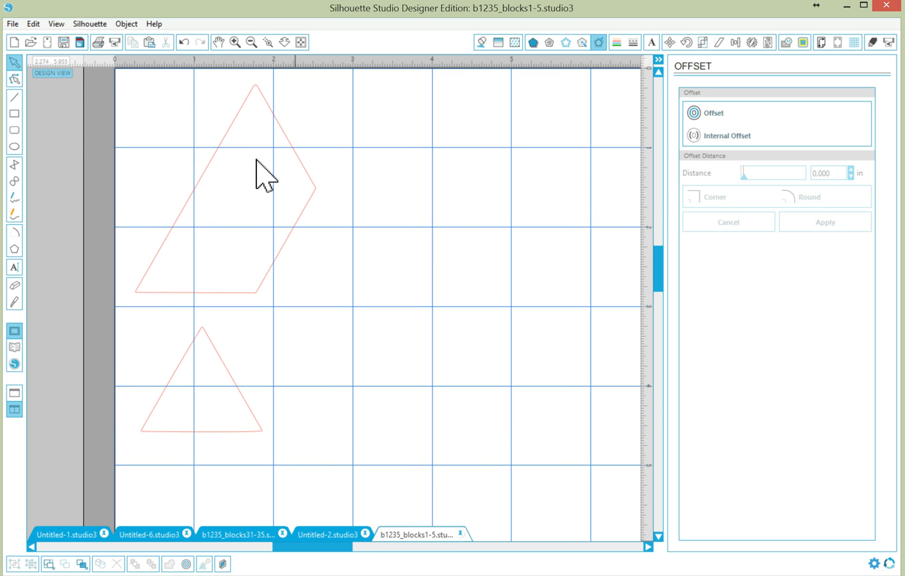
click(253, 44)
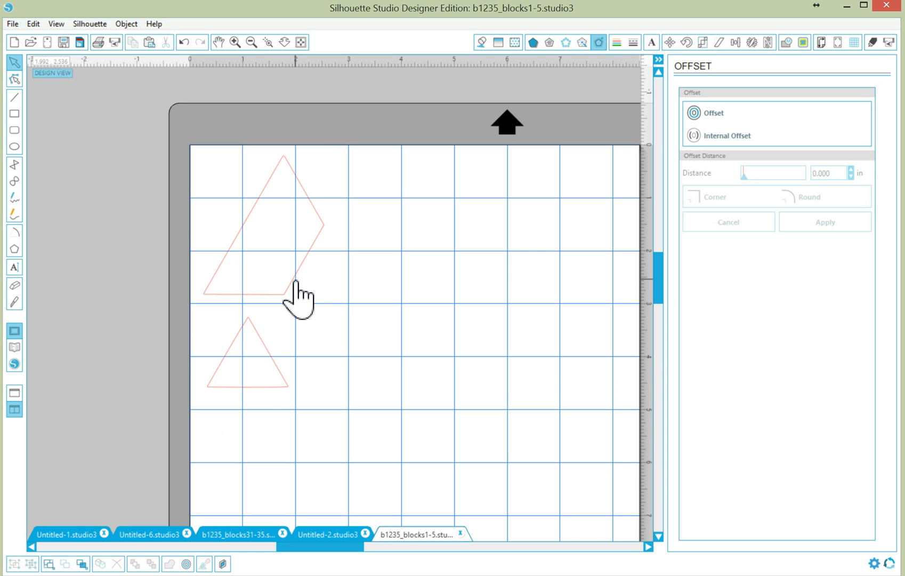
- Draw a 0.191 in circle inside the trapezoid, then duplicate it and move the copy into the triangle
click(13, 147)
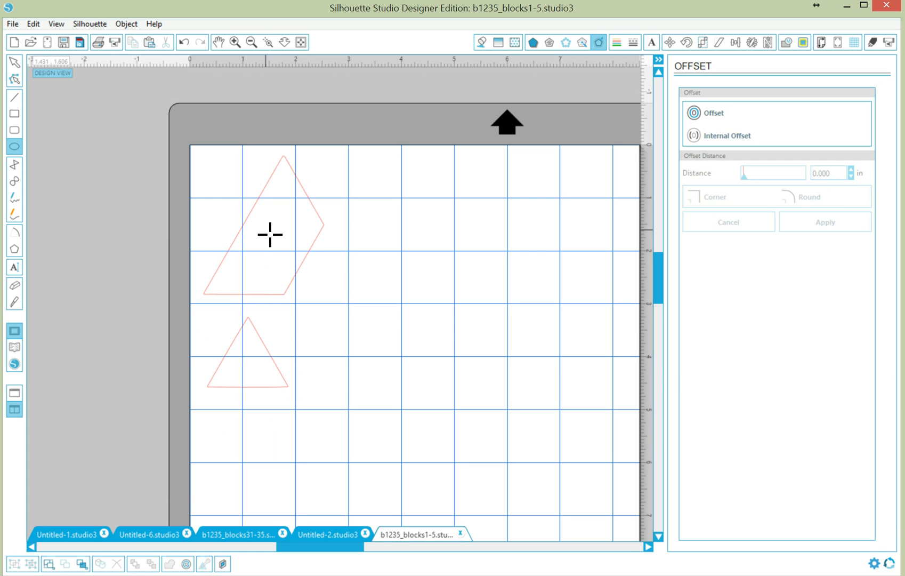
drag(272, 237, 280, 245)
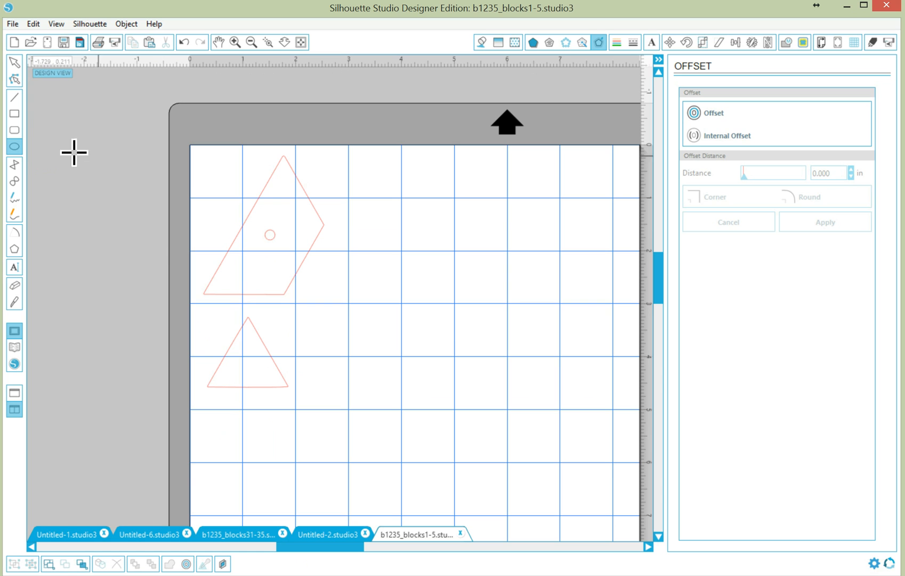
click(14, 62)
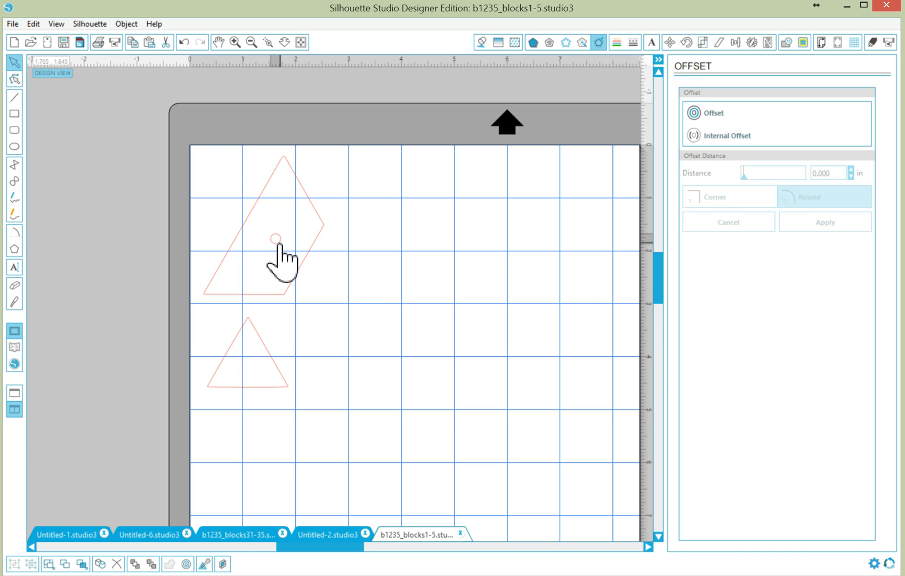
click(278, 244)
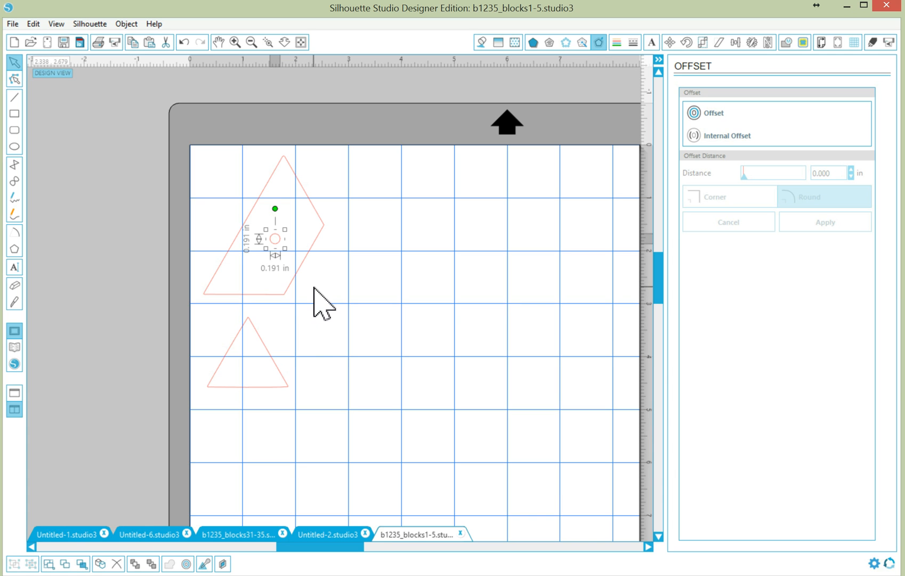
right_click(281, 242)
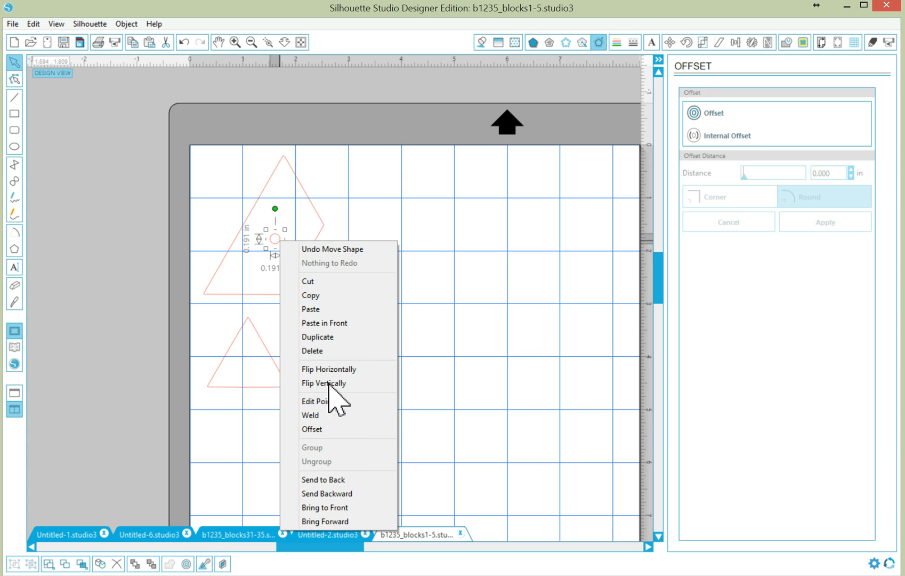
click(327, 337)
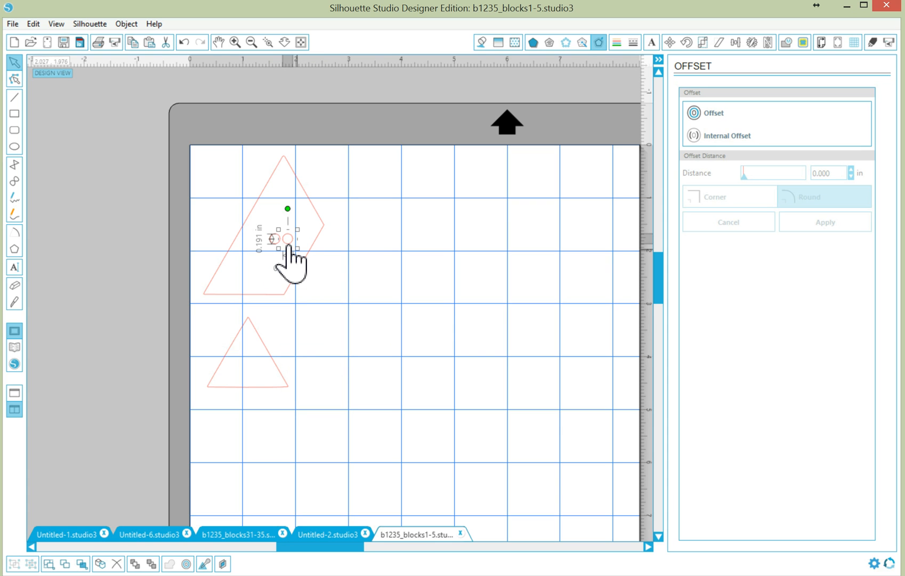
drag(287, 246, 248, 367)
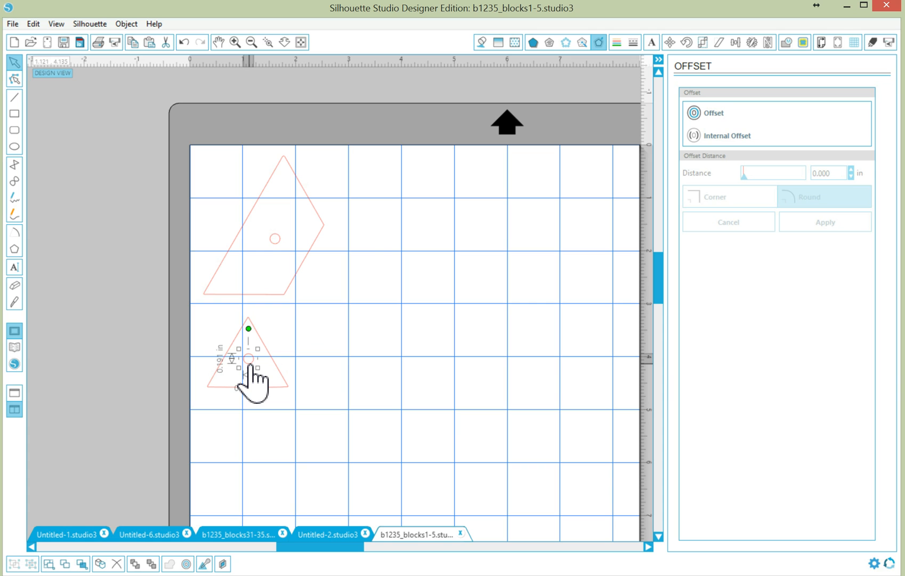